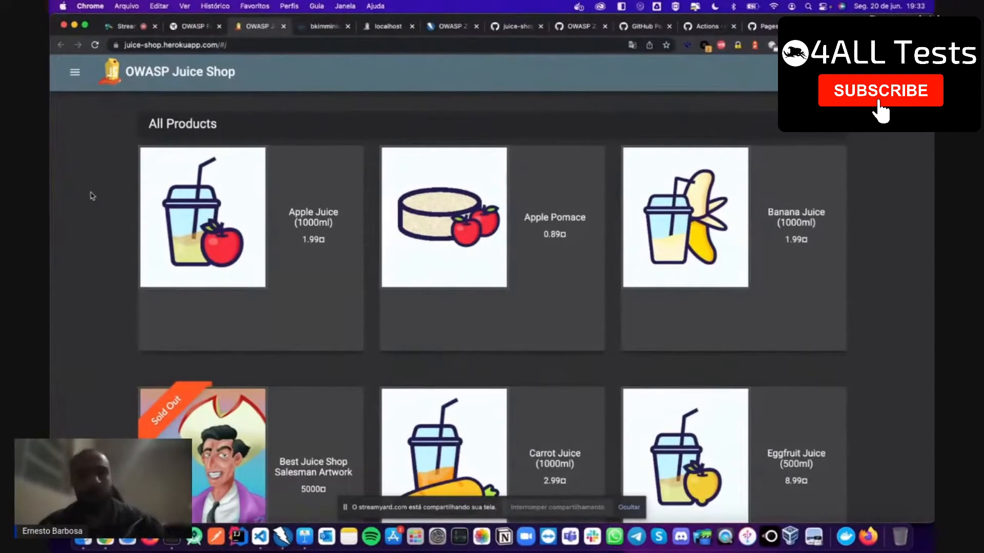
Step: In Terminal, run docker run --rm -p 3000:3000 -d --name shop bkimminich/juice-shop and list the running containers with docker ps
left_click(321, 26)
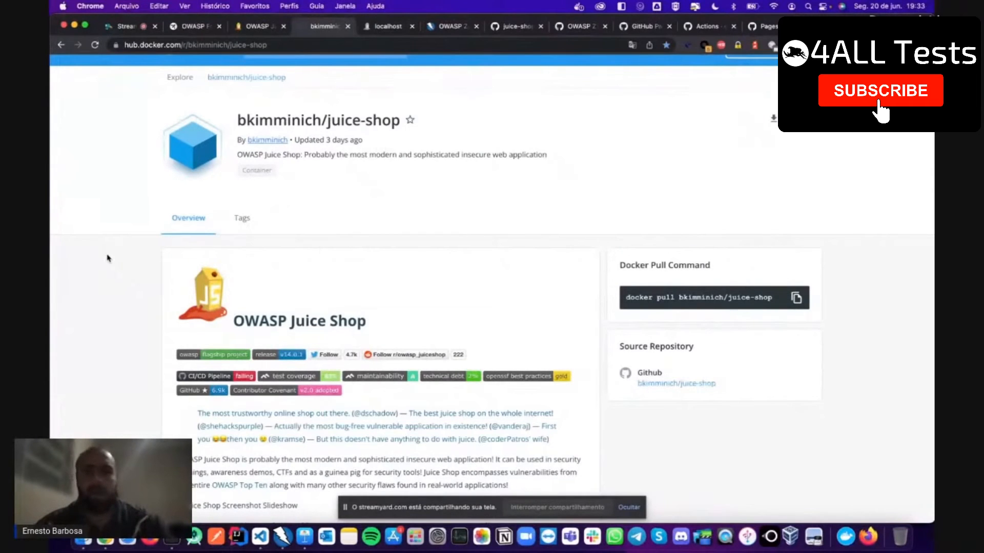
key("ctrl+Right")
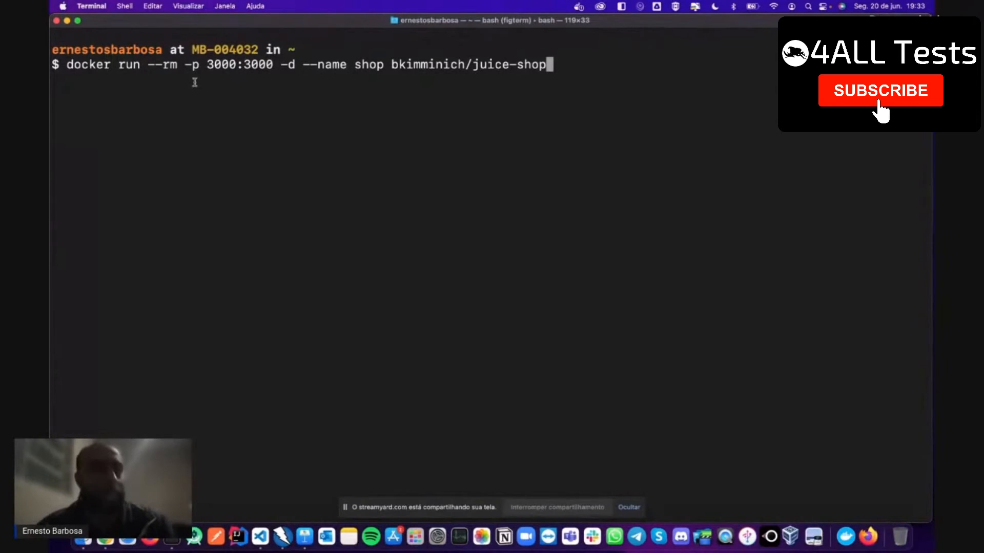
left_click_drag(207, 64, 273, 64)
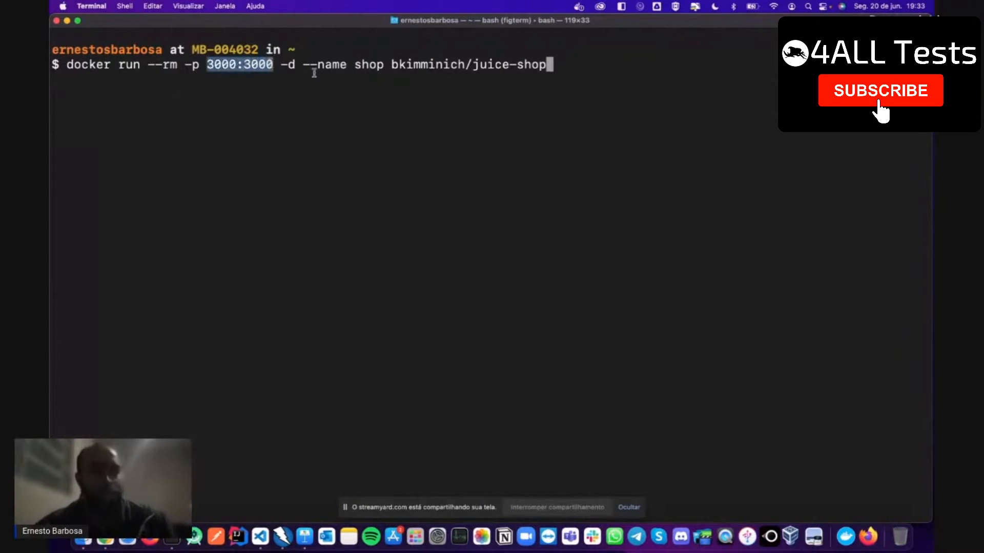
left_click(431, 87)
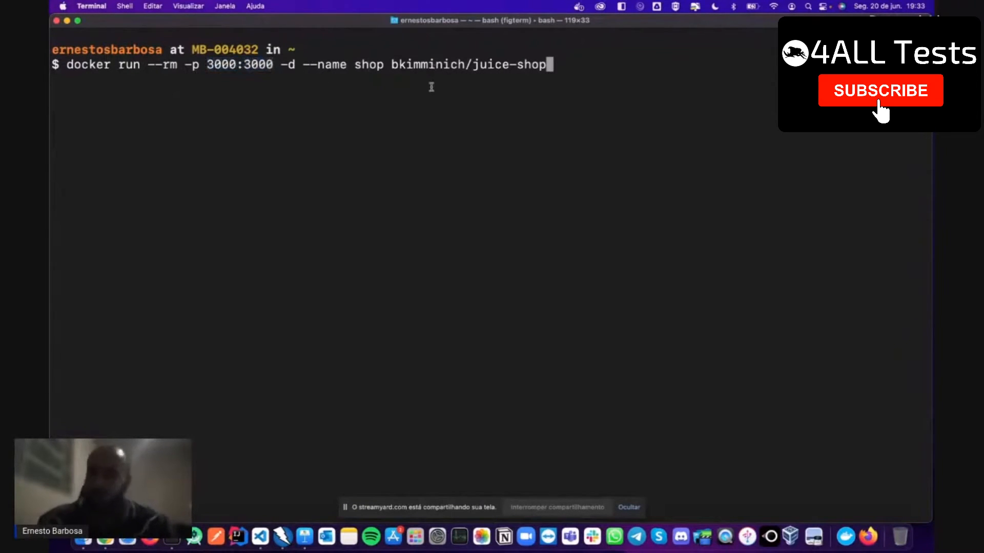
key("Return")
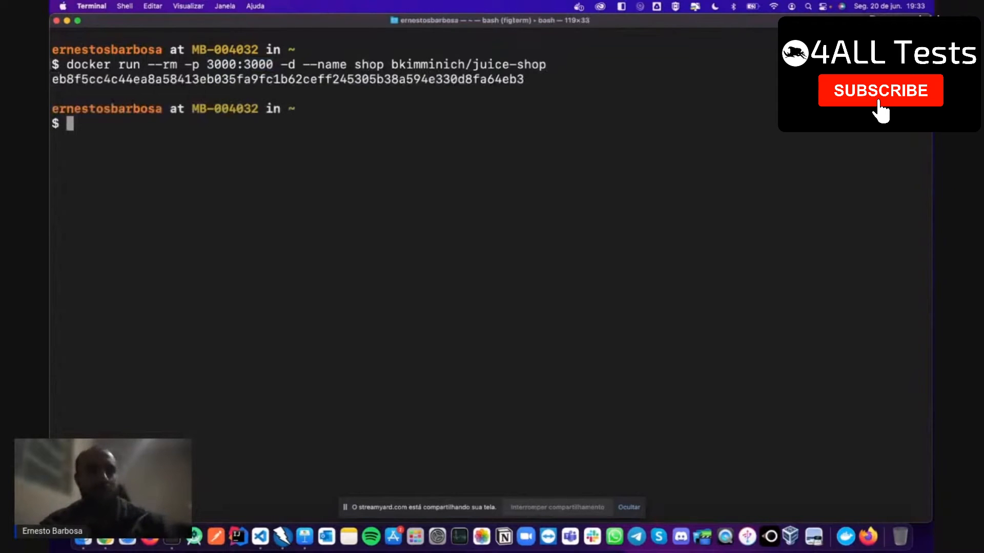
type("docker ps")
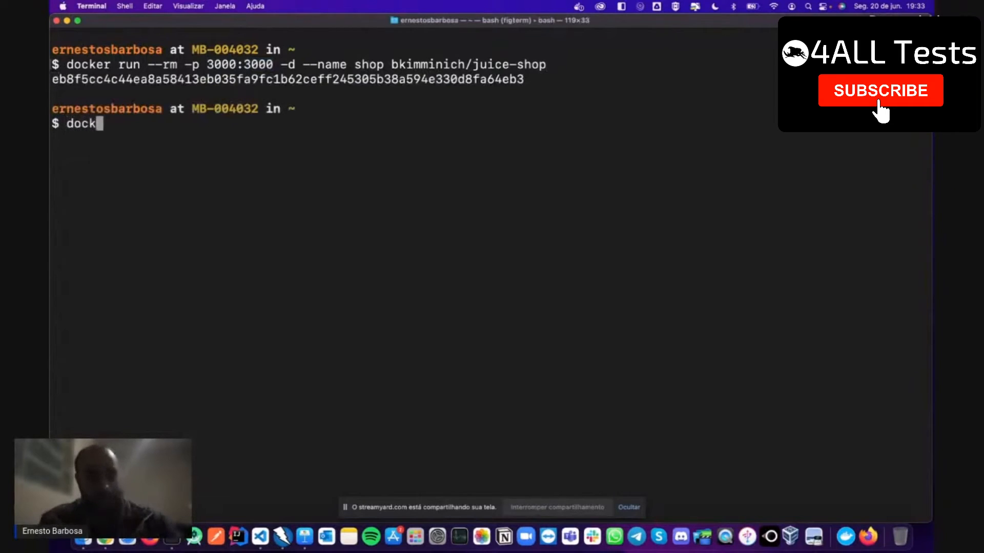
key("Return")
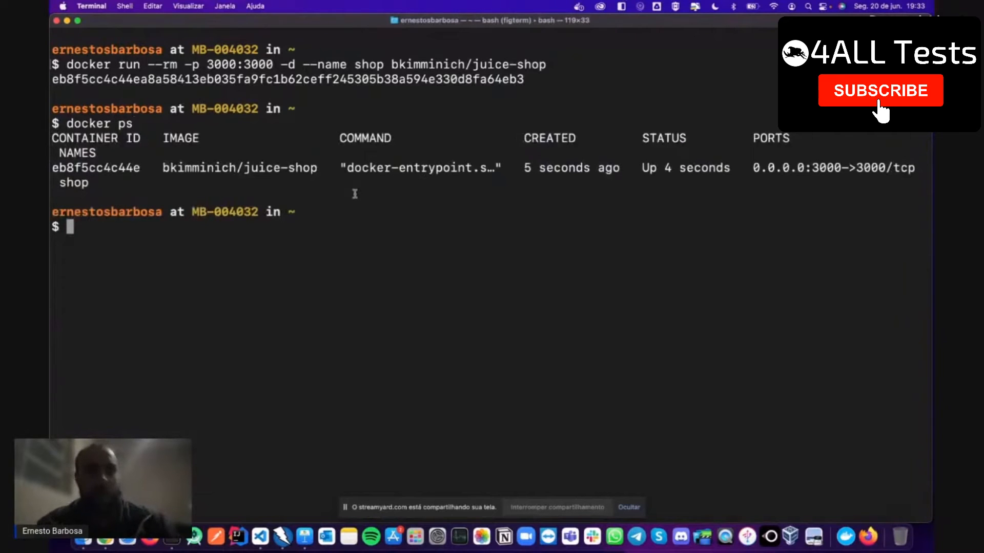
Step: Switch back to Chrome and reload localhost:3000 to load the local OWASP Juice Shop
key("ctrl+Left")
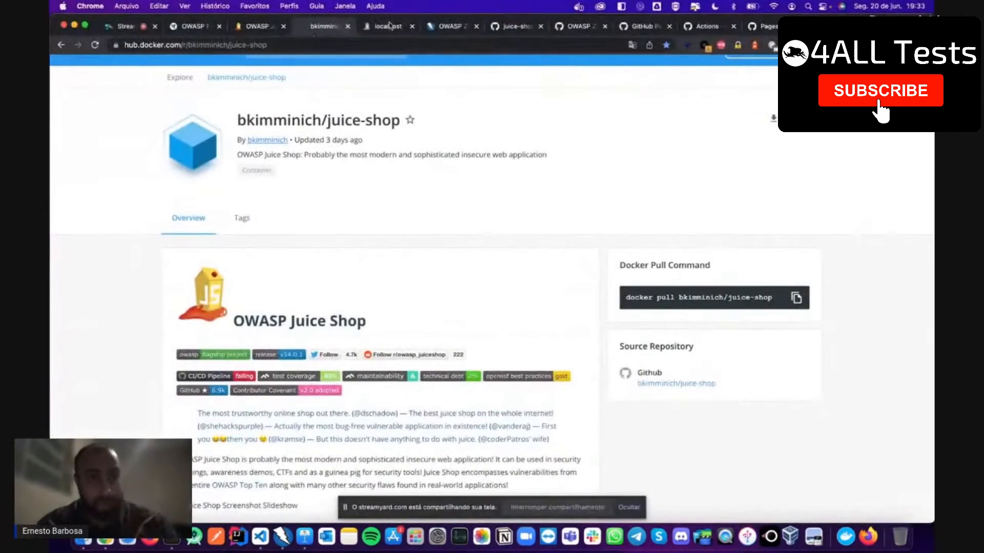
left_click(388, 24)
left_click(95, 45)
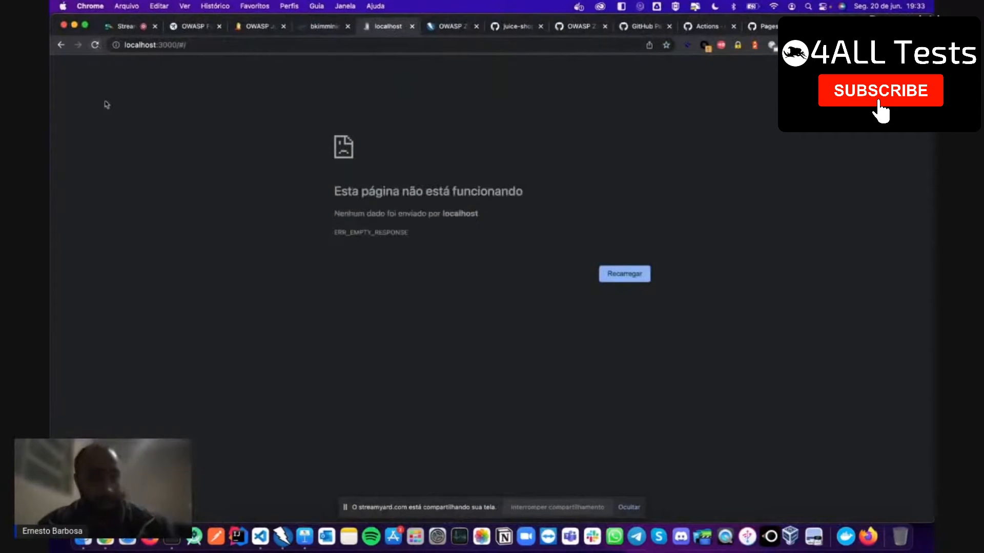
left_click(96, 45)
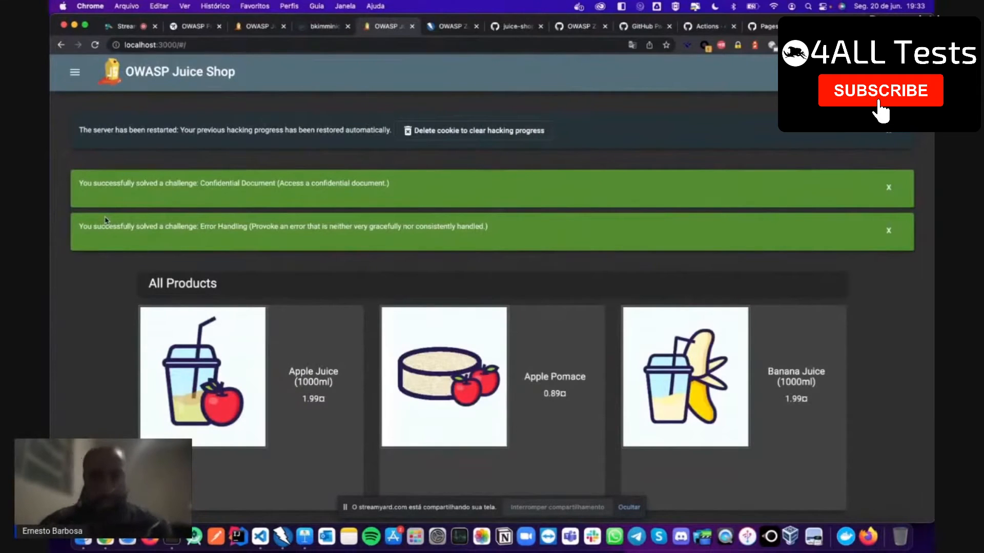
Step: Open the download page on zaproxy.org and examine the available ZAP 2.11.1 installers and packages
left_click(451, 27)
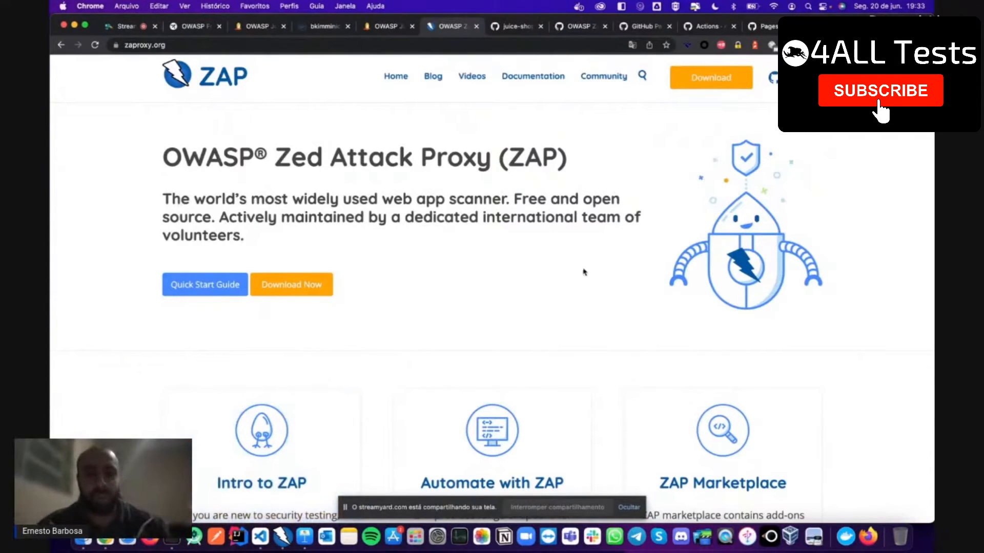
scroll(584, 272, "down", 1)
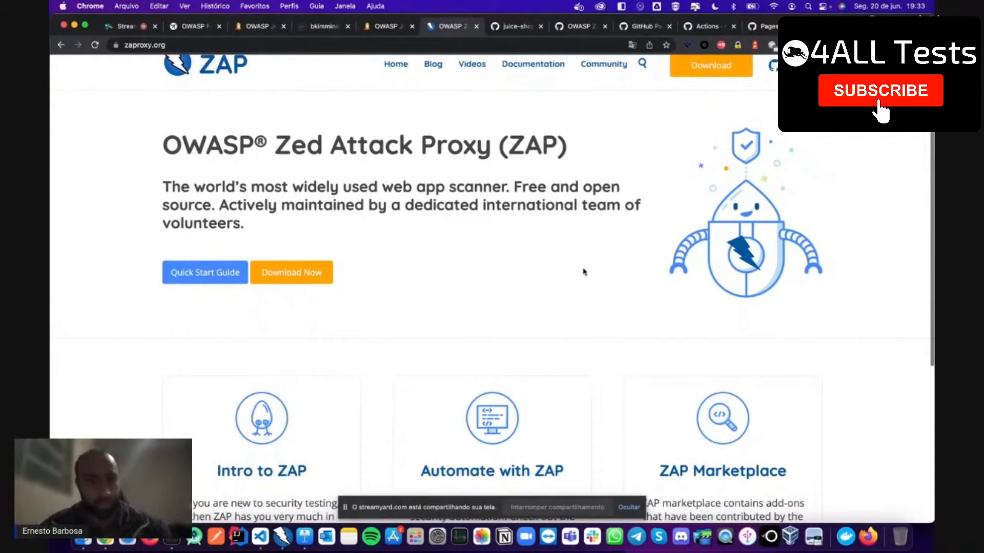
scroll(584, 271, "down", 1)
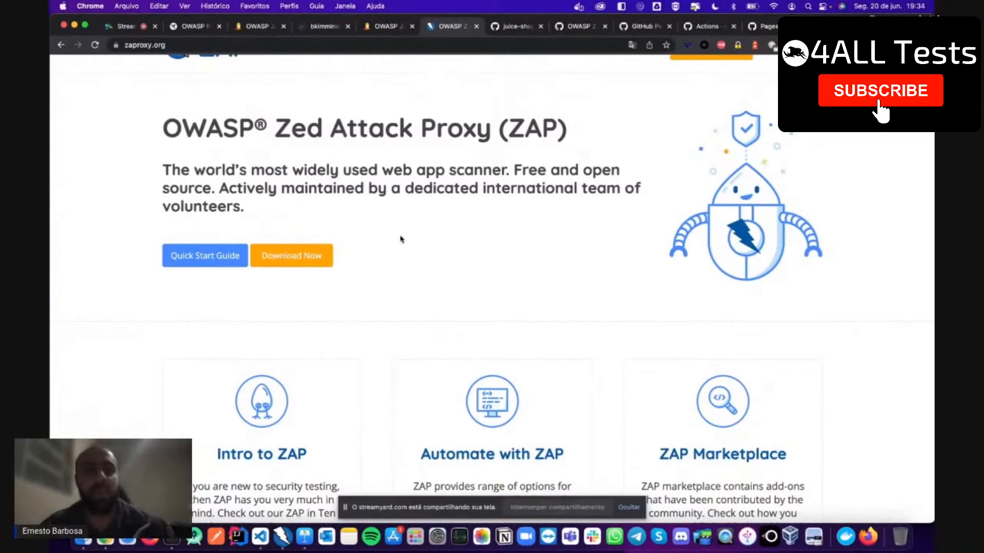
left_click(301, 252)
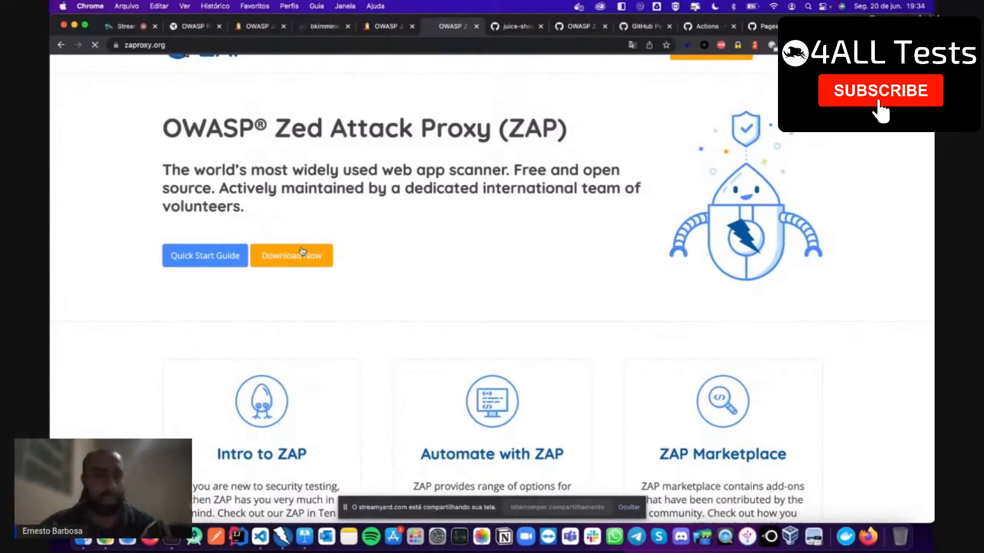
scroll(127, 326, "down", 3)
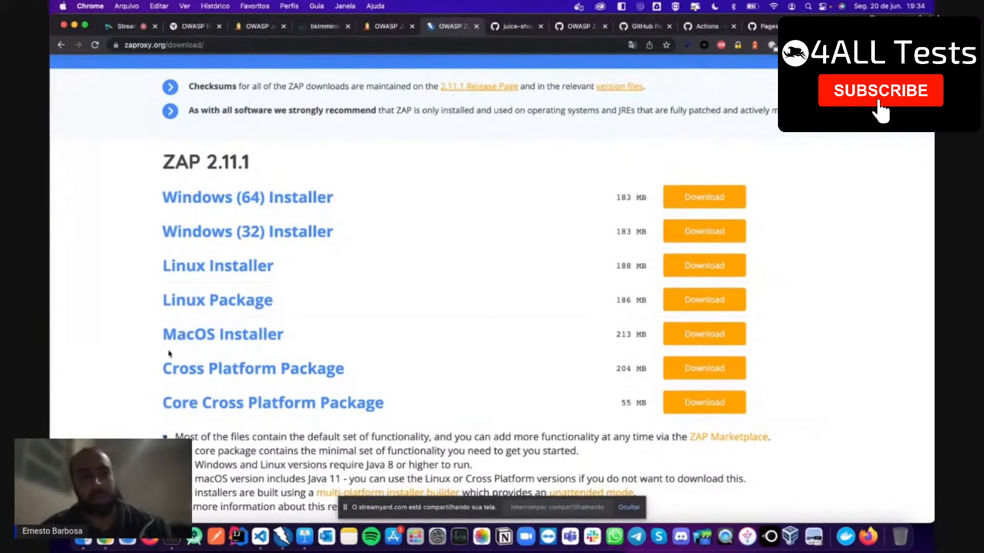
scroll(145, 327, "down", 1)
scroll(145, 326, "down", 1)
scroll(145, 326, "up", 4)
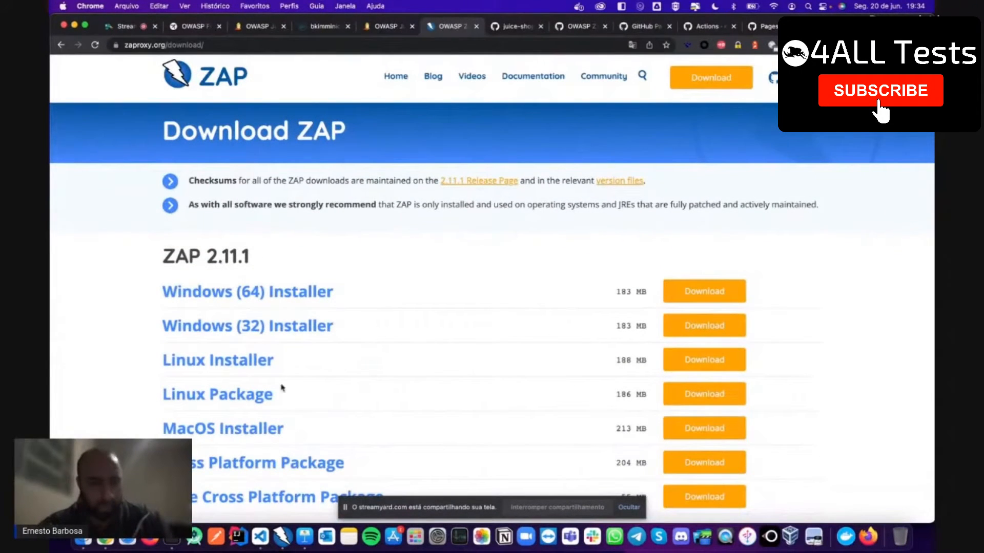
Step: Switch to OWASP ZAP, expand the Sites tree, and open Automated Scan to check the URL to attack
left_click(282, 537)
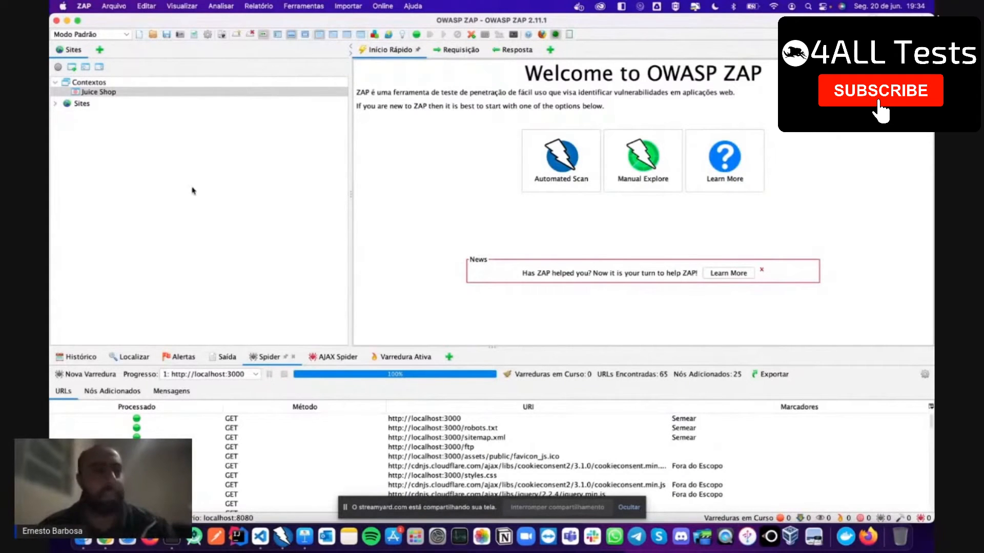
double_click(82, 104)
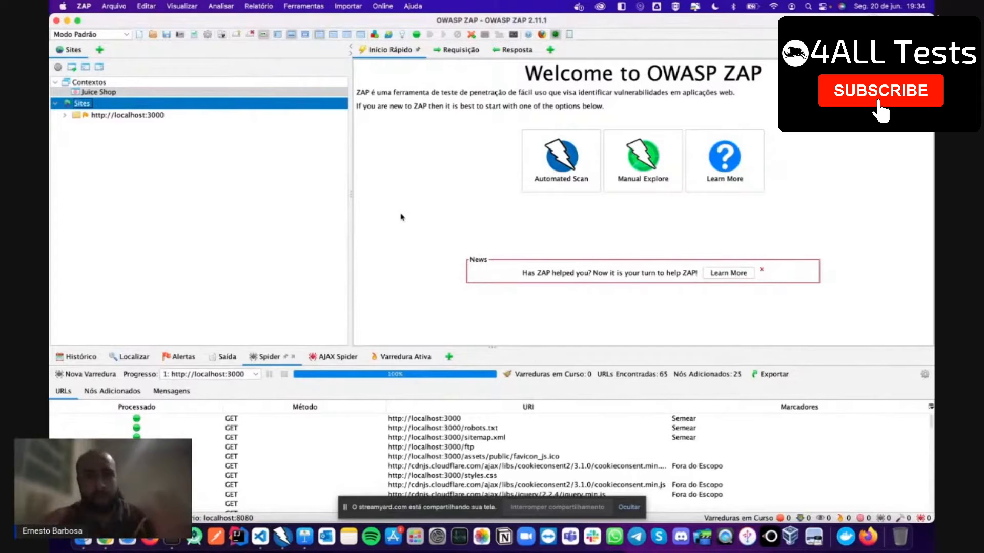
left_click(562, 175)
left_click_drag(540, 161, 448, 152)
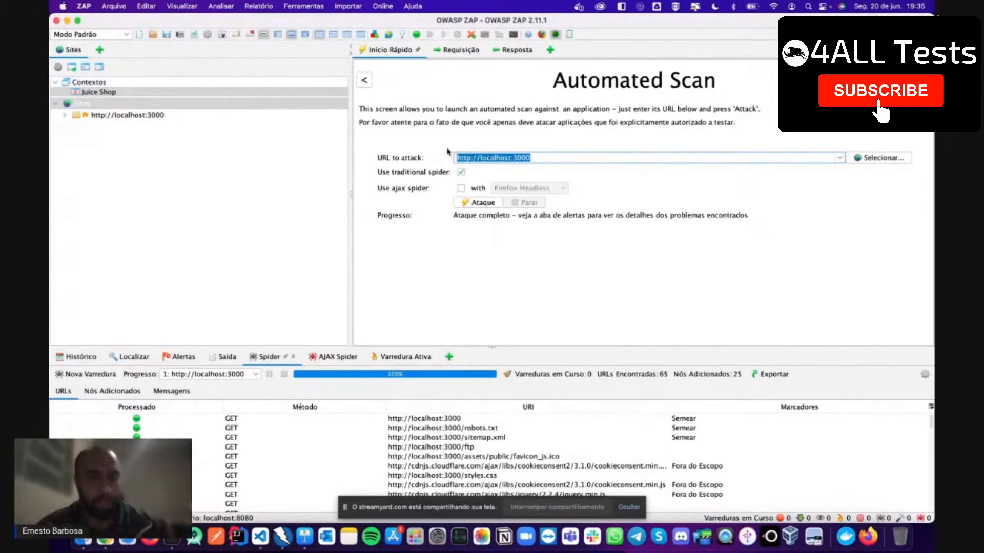
left_click(464, 156)
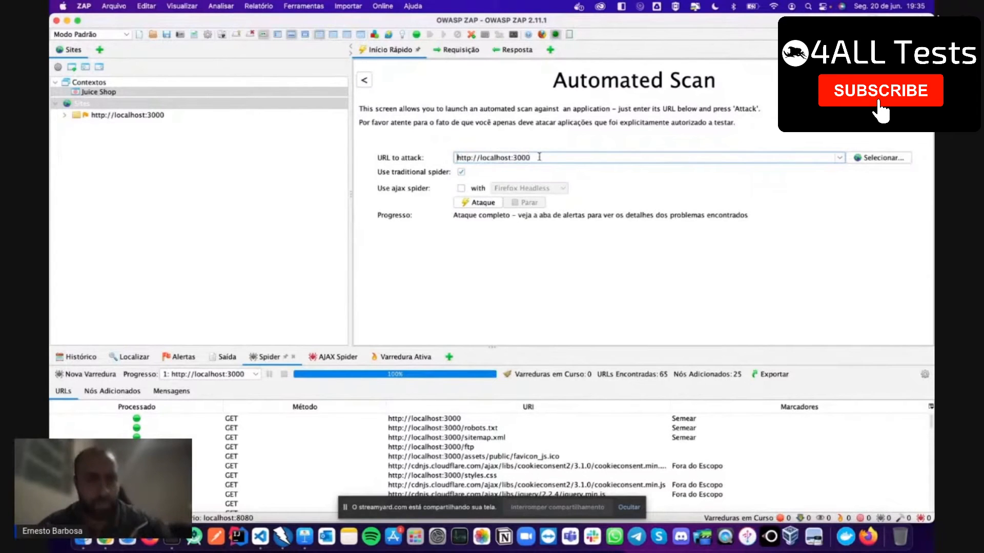
Step: Enable the ajax spider to view its browser choices and disable it again
left_click(461, 189)
left_click(512, 189)
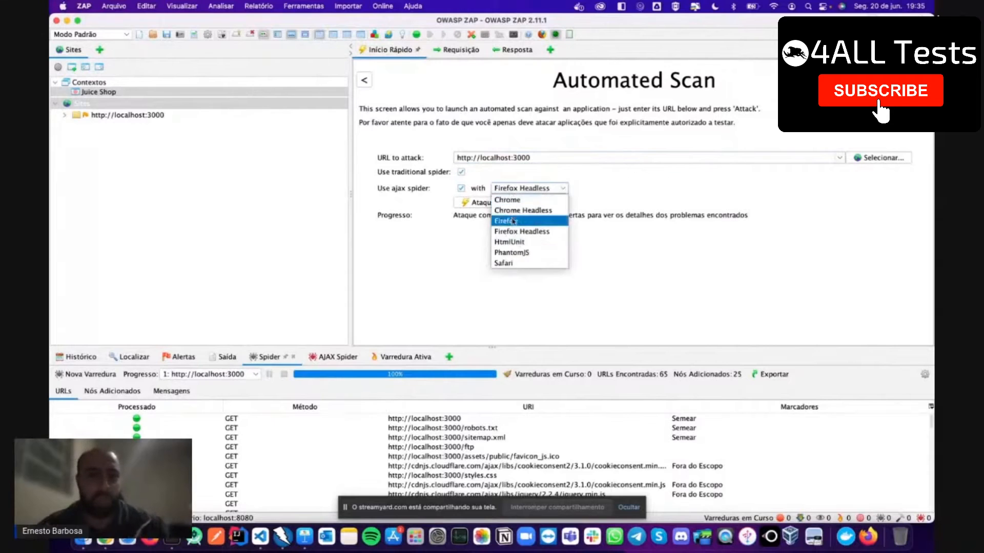
left_click(463, 189)
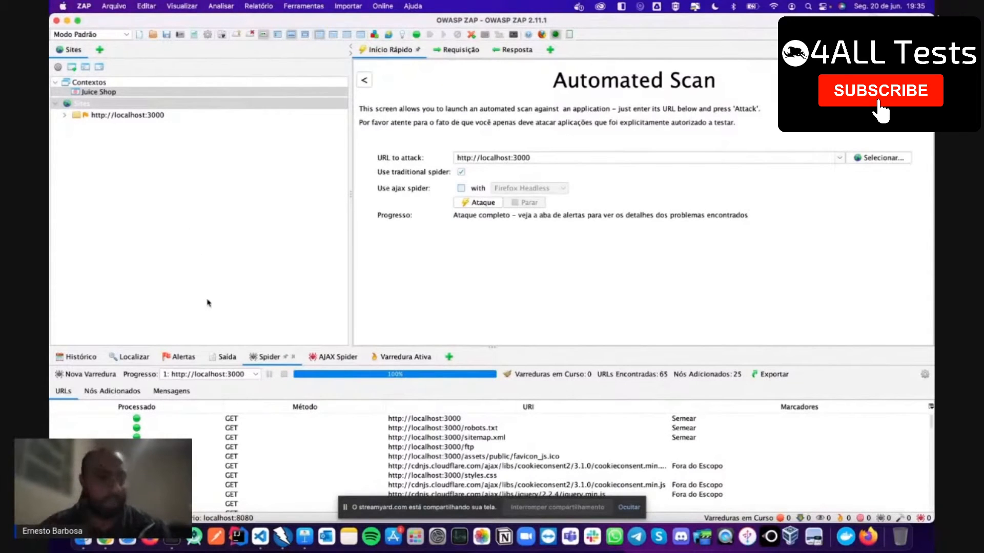
Step: Look through the URLs crawled by the spider and display the scan's alerts in an enlarged area
scroll(228, 437, "down", 10)
scroll(241, 492, "up", 5)
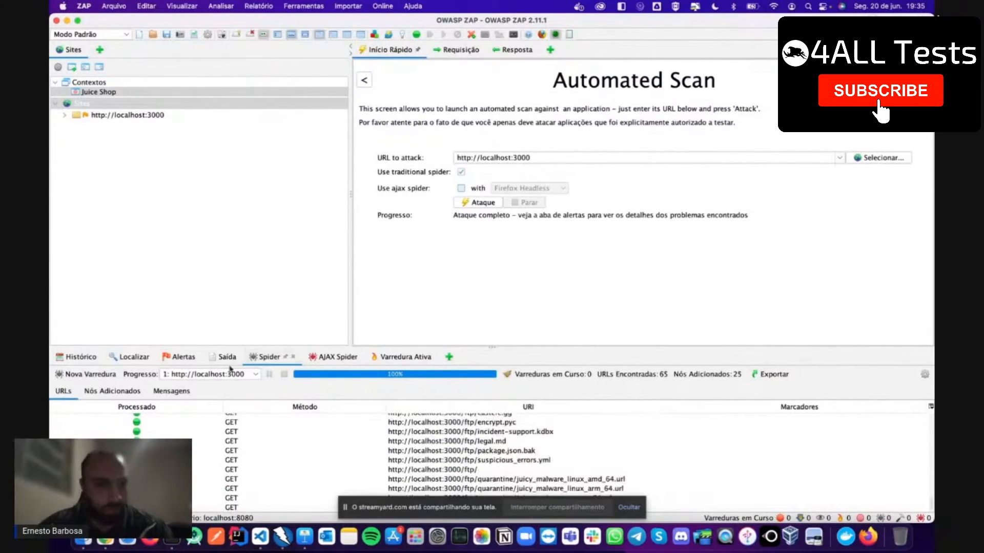
left_click(182, 359)
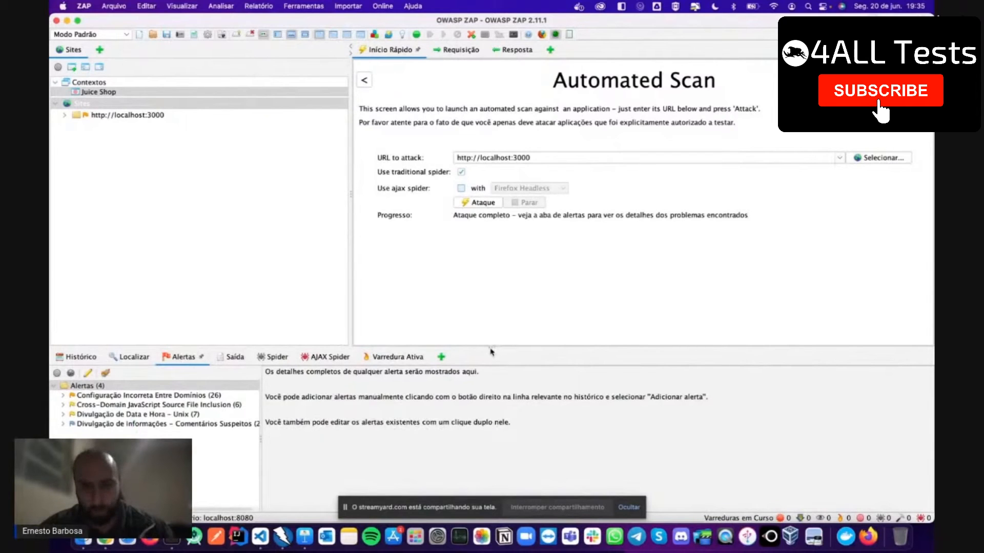
left_click_drag(490, 349, 511, 196)
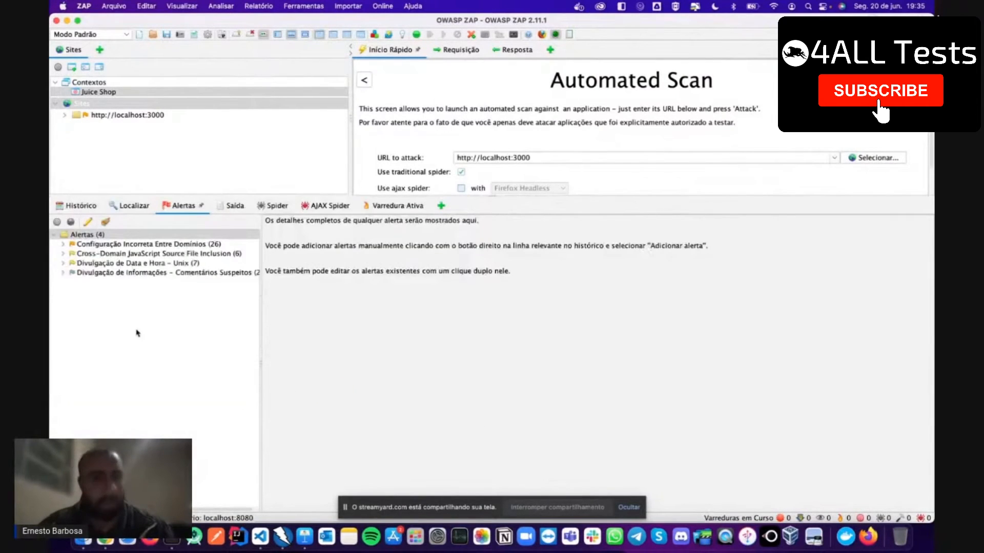
Step: Examine the Configuração Incorreta Entre Domínios alert and its affected URLs, including the /ftp and quarantine entries
left_click(99, 245)
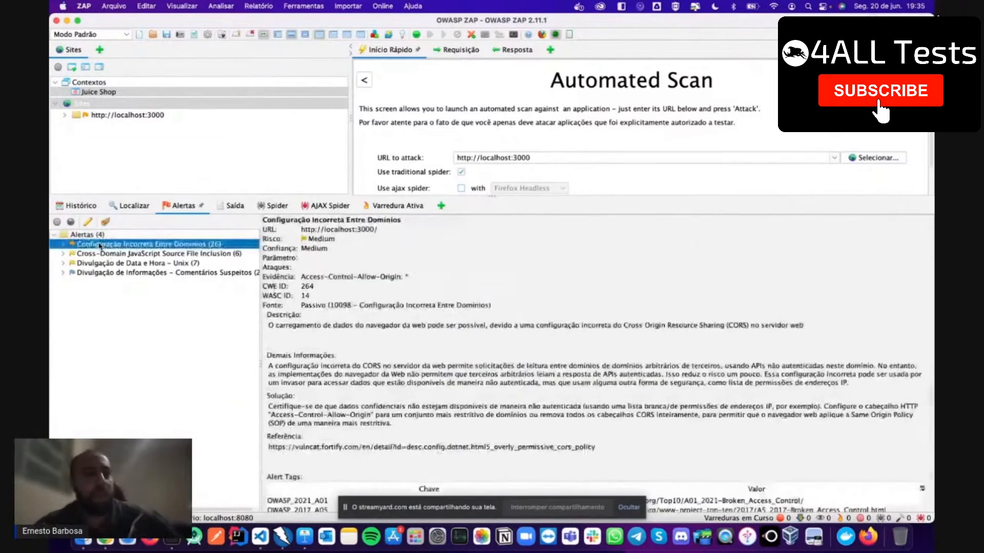
double_click(99, 246)
left_click(150, 285)
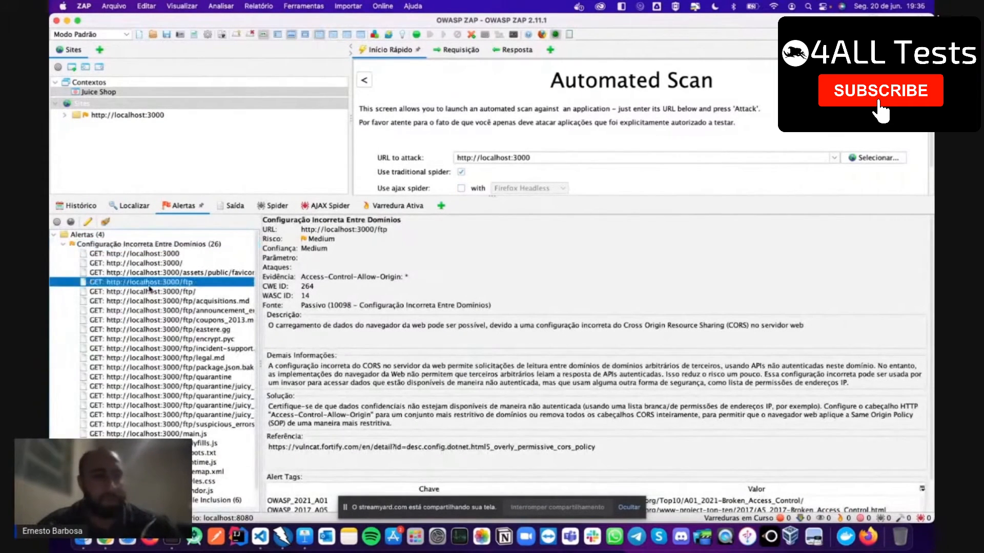
left_click(162, 332)
left_click(149, 394)
scroll(149, 394, "down", 1)
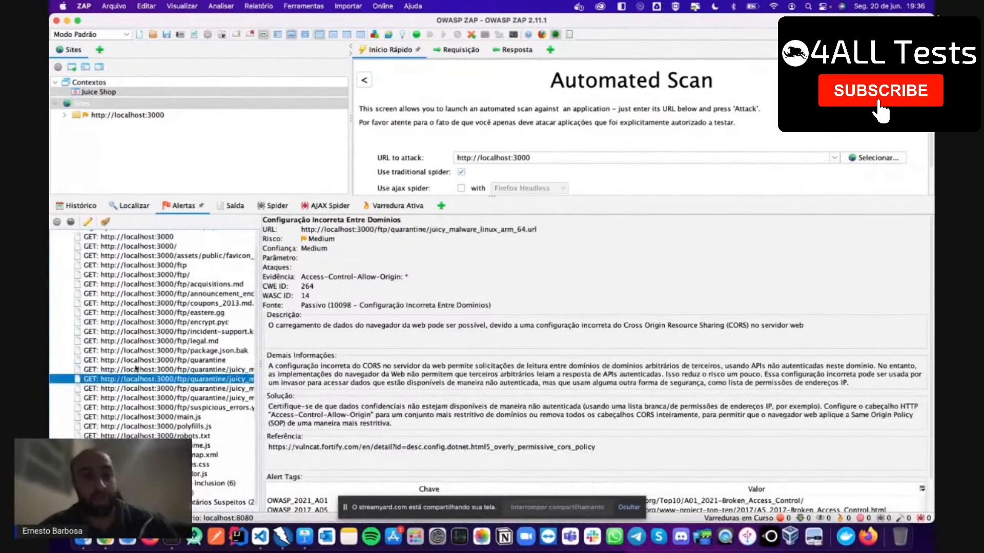
scroll(153, 369, "up", 2)
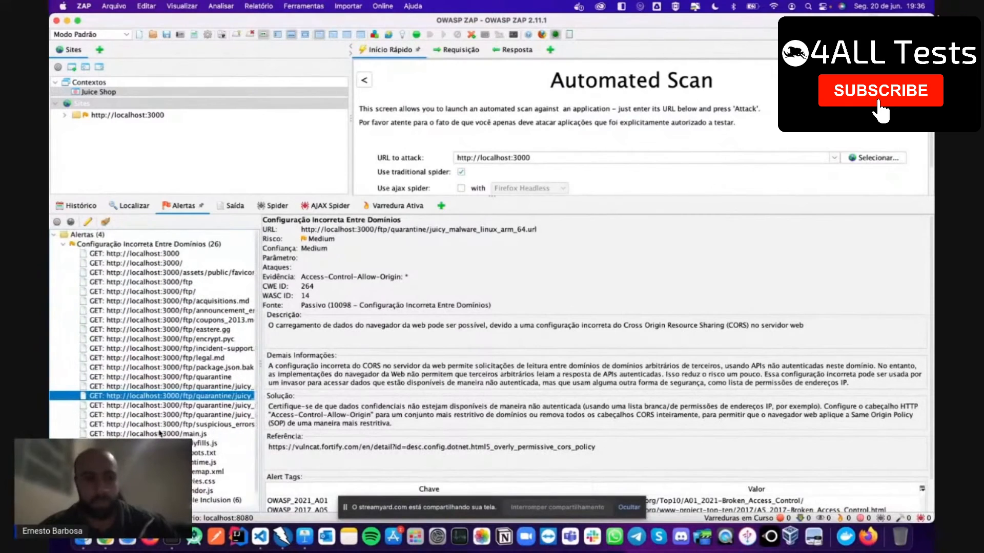
left_click(115, 245)
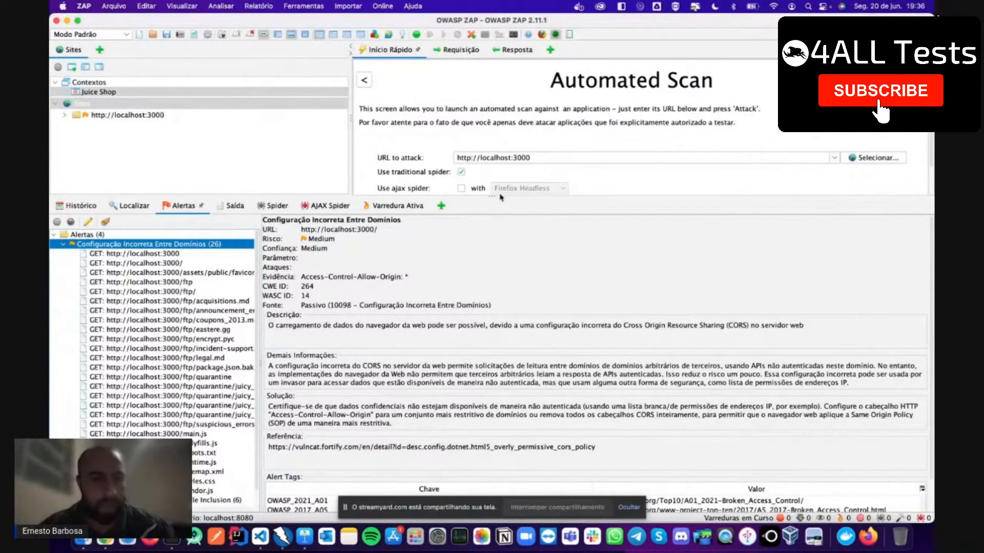
Step: Enlarge the alert details further and examine the suggested solution and the tags OWASP_2021_A01 and OWASP_2017_A05
left_click_drag(501, 197, 501, 128)
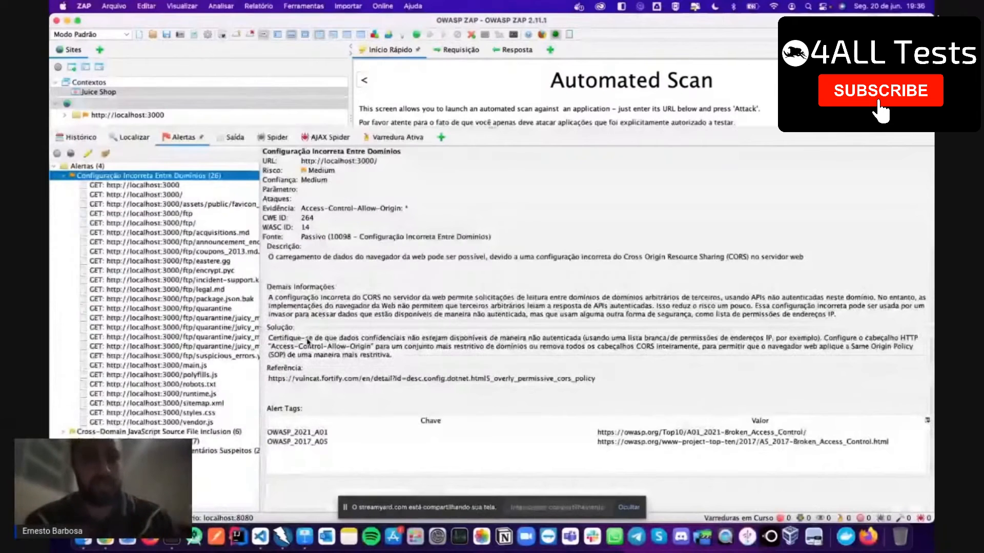
left_click(301, 434)
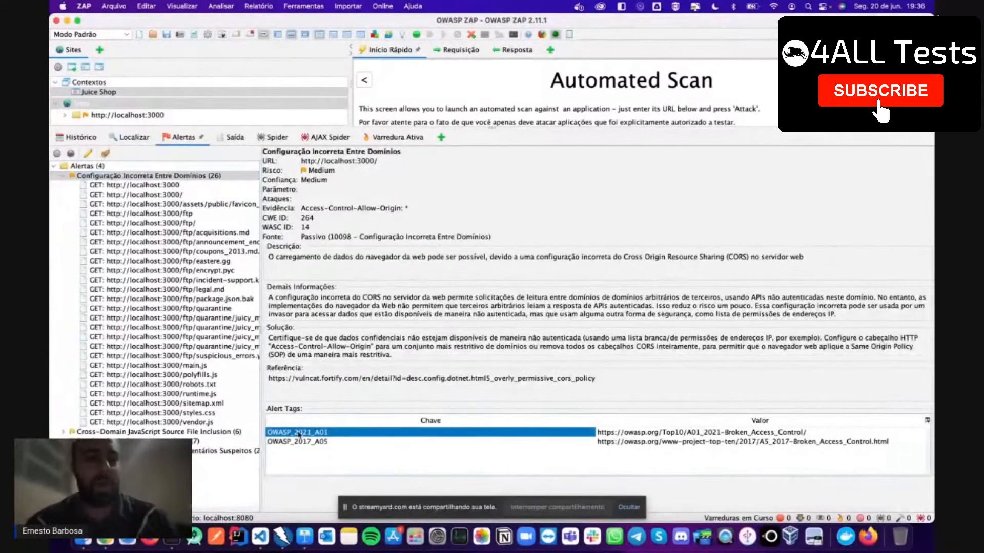
left_click(298, 442)
left_click(302, 435)
left_click(299, 443)
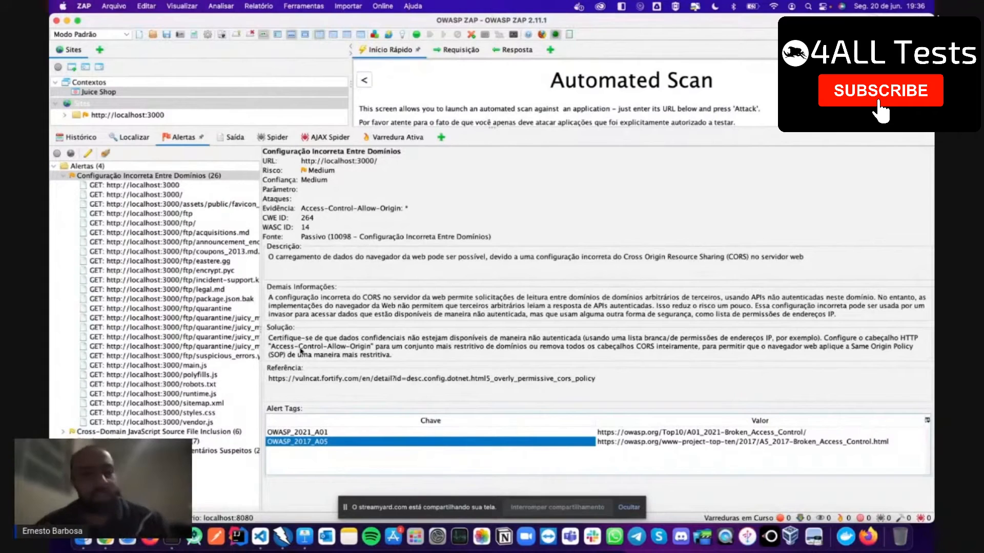
left_click(374, 343)
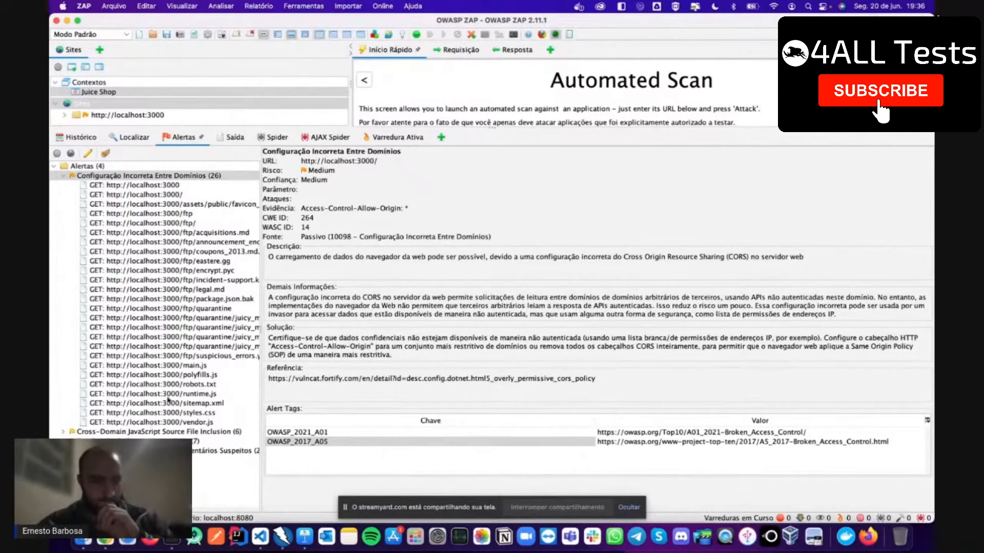
left_click(316, 435)
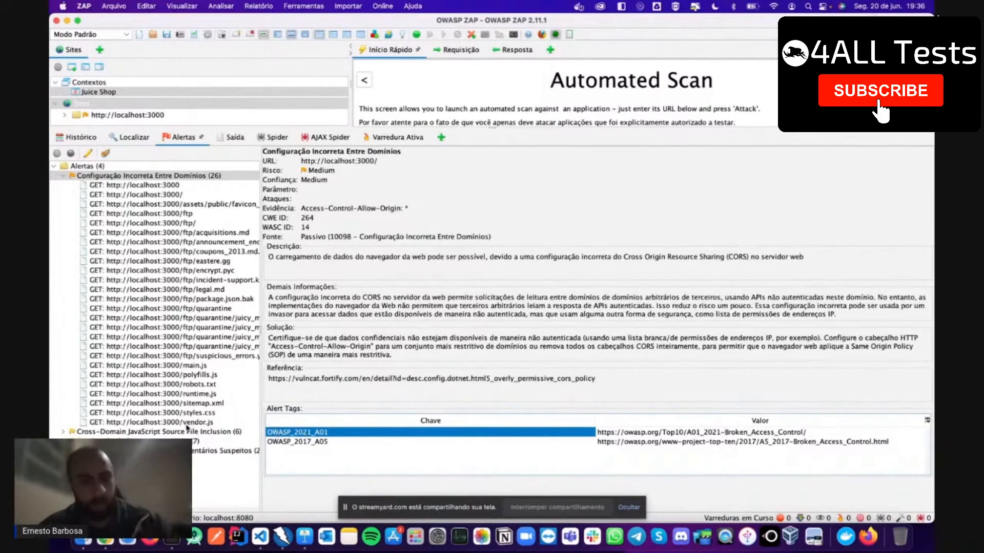
Step: Examine the Cross-Domain JavaScript Source File Inclusion alert, its affected URLs and its OWASP_2021_A08 tag
left_click(154, 434)
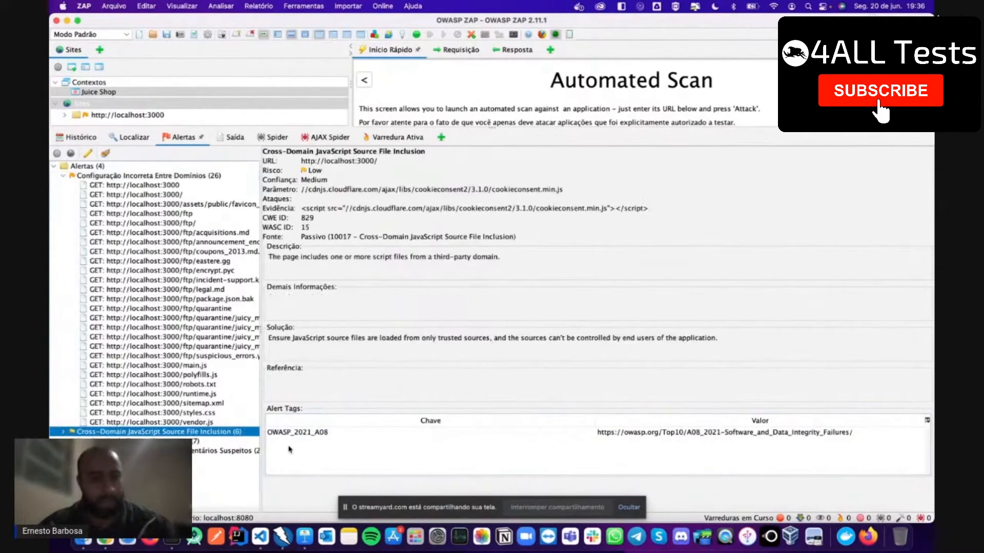
key("Right")
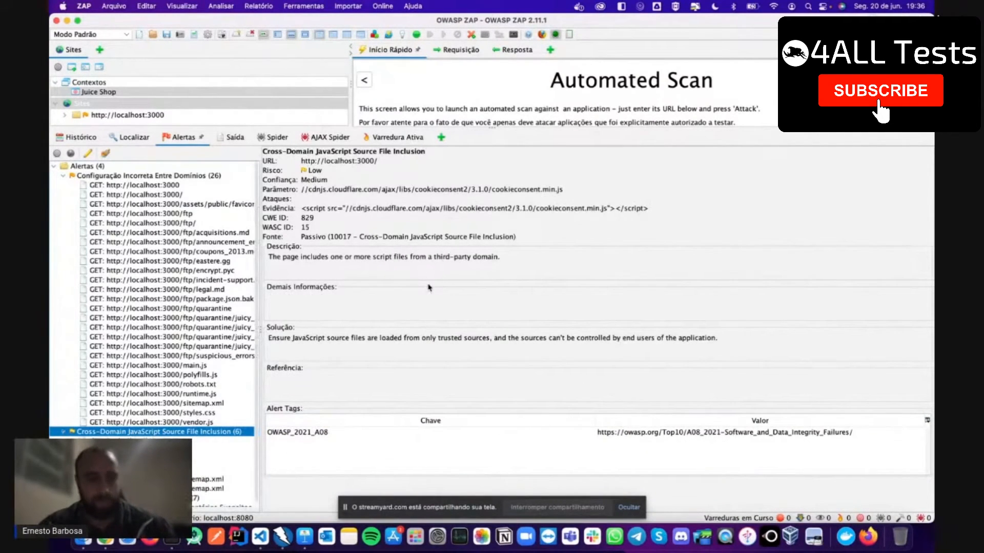
scroll(148, 320, "down", 1)
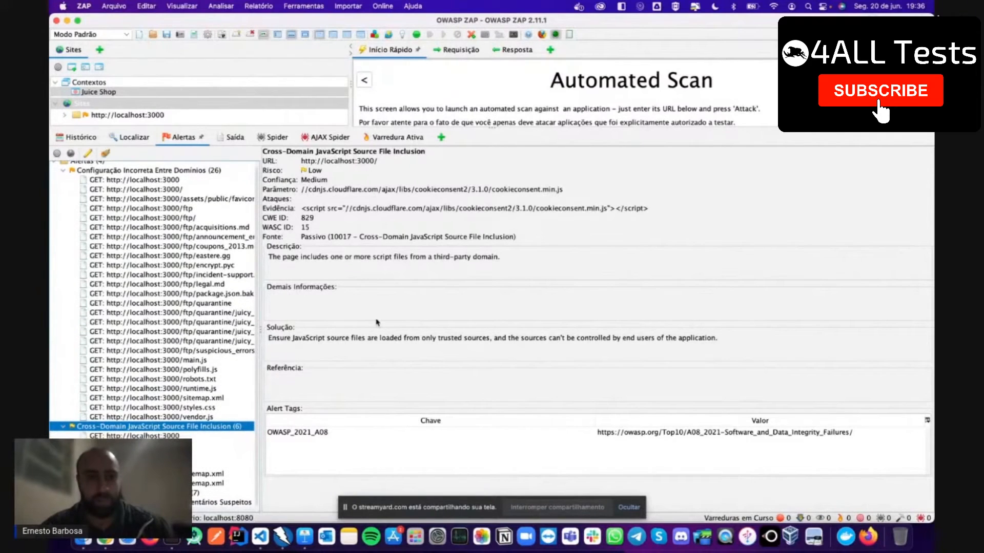
left_click(654, 440)
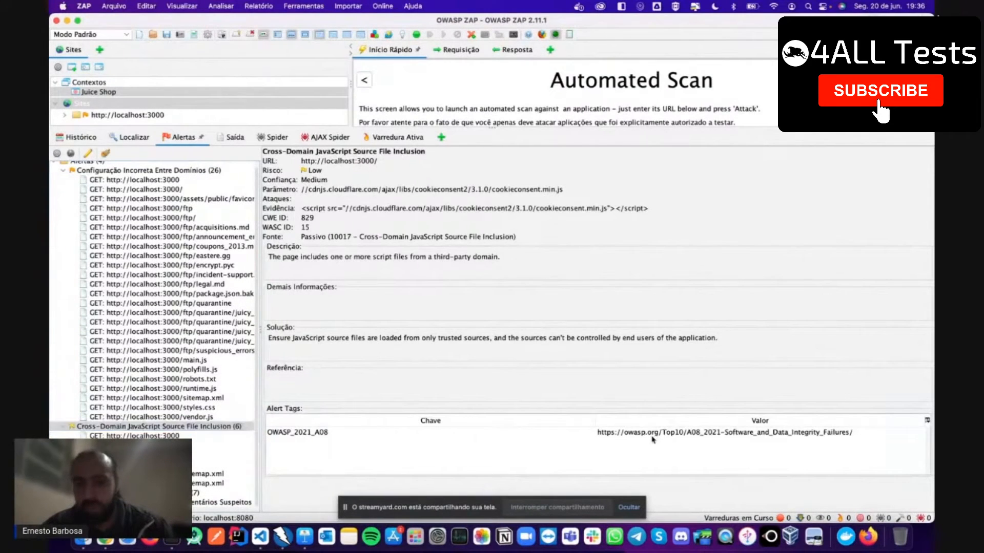
left_click(296, 433)
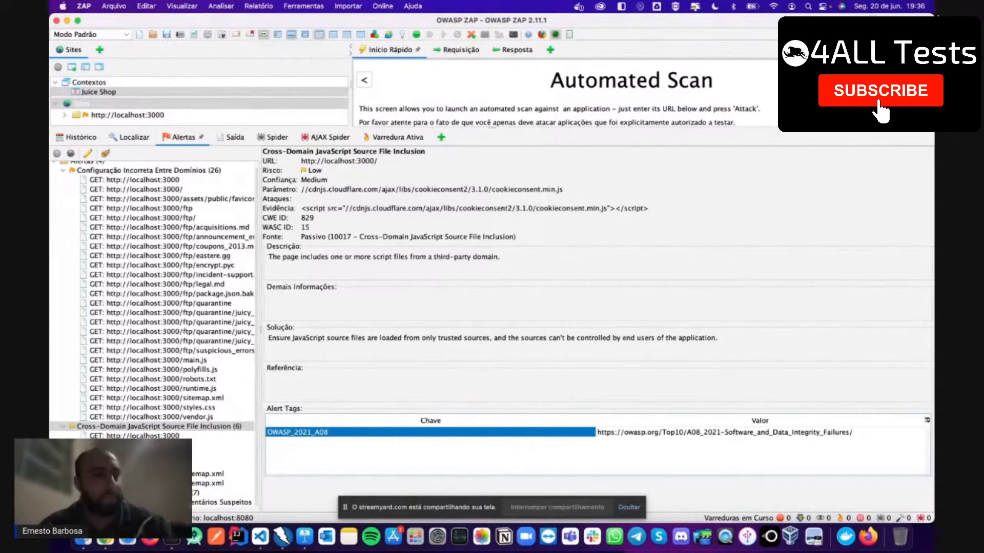
Step: Examine the Divulgação de Data e Hora - Unix alert and its tags OWASP_2021_A01 and OWASP_2017_A03
left_click(223, 492)
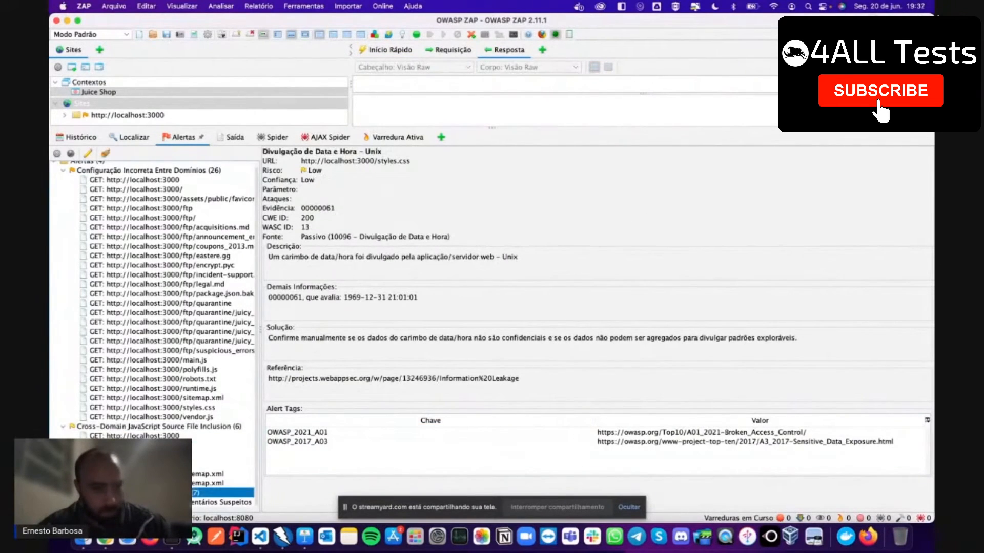
left_click(322, 441)
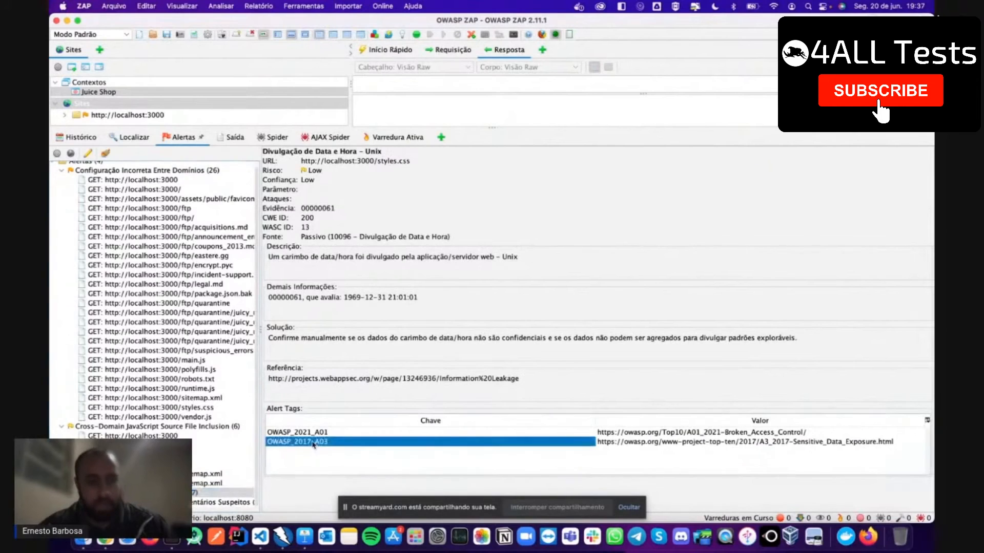
left_click(320, 432)
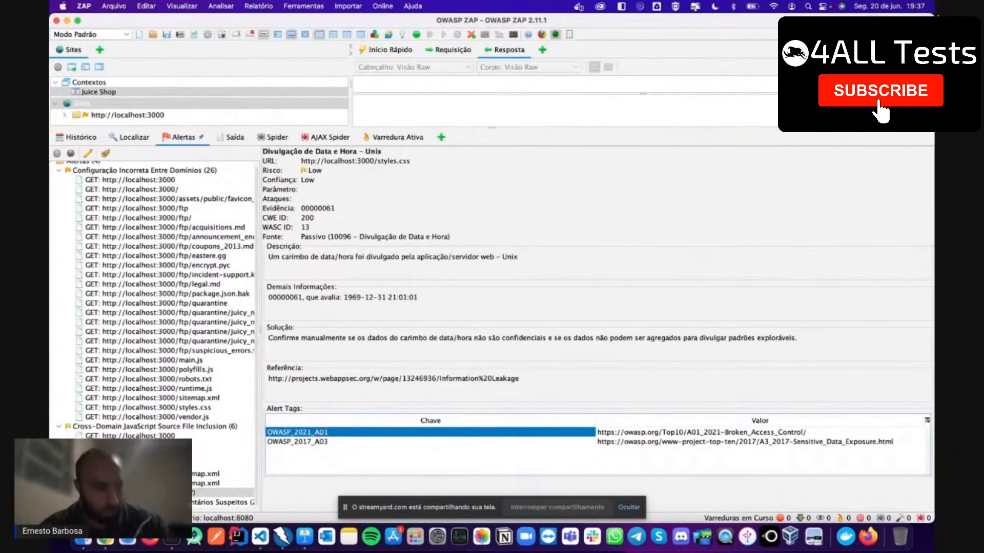
left_click(225, 493)
scroll(153, 333, "down", 1)
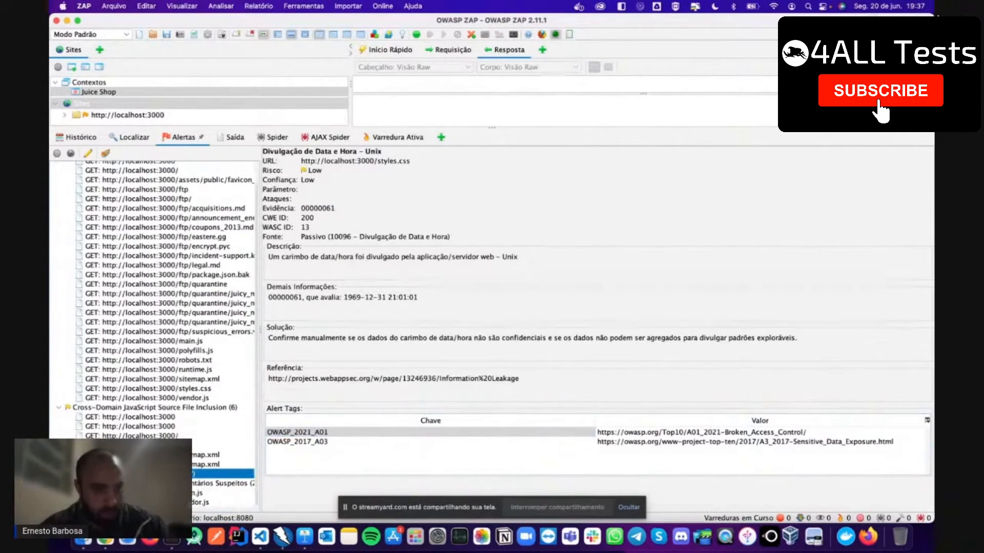
Step: View the Comentários Suspeitos alert and the cross-domain sitemap.xml entry, then shrink the alerts area to enlarge the site tree
left_click(226, 483)
scroll(157, 377, "left", 1)
left_click(157, 379)
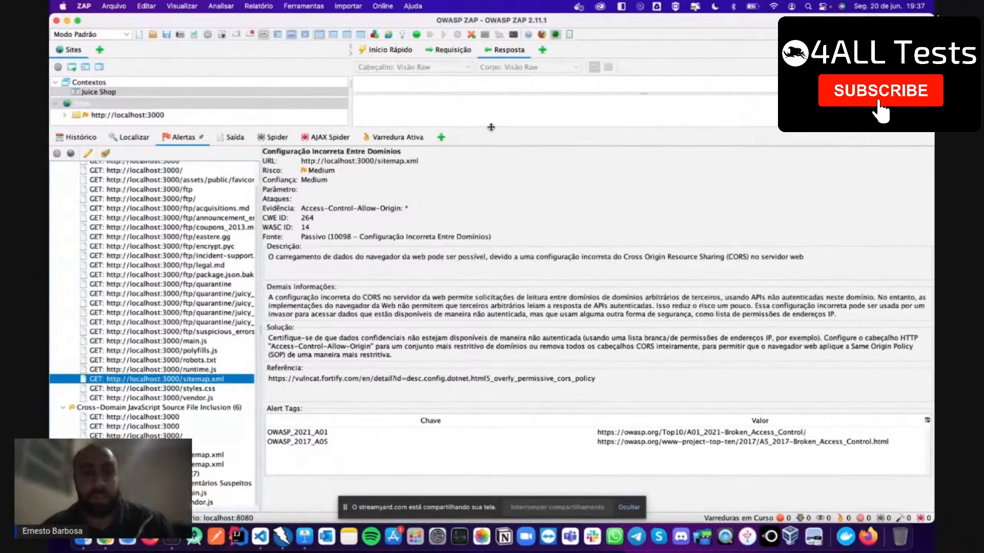
left_click_drag(491, 127, 456, 306)
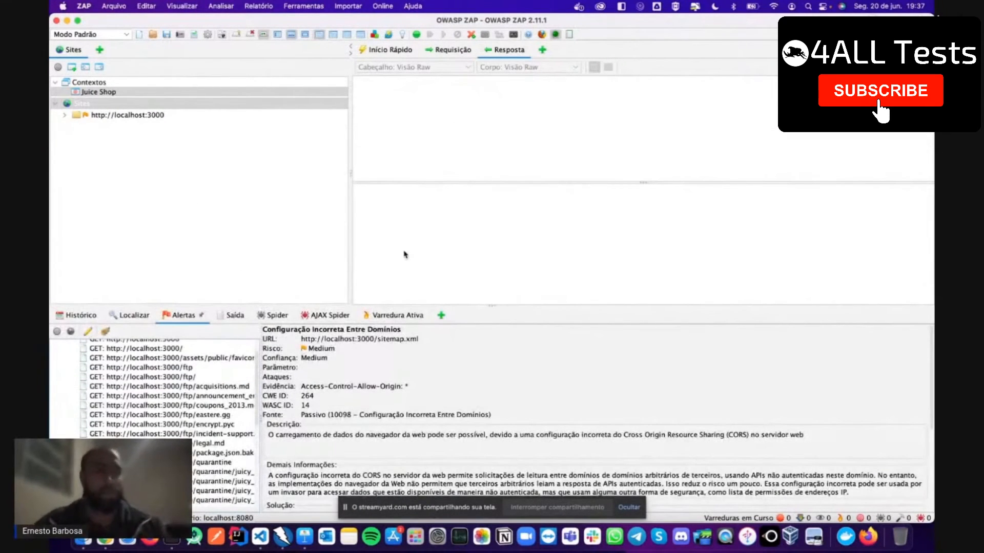
left_click(258, 6)
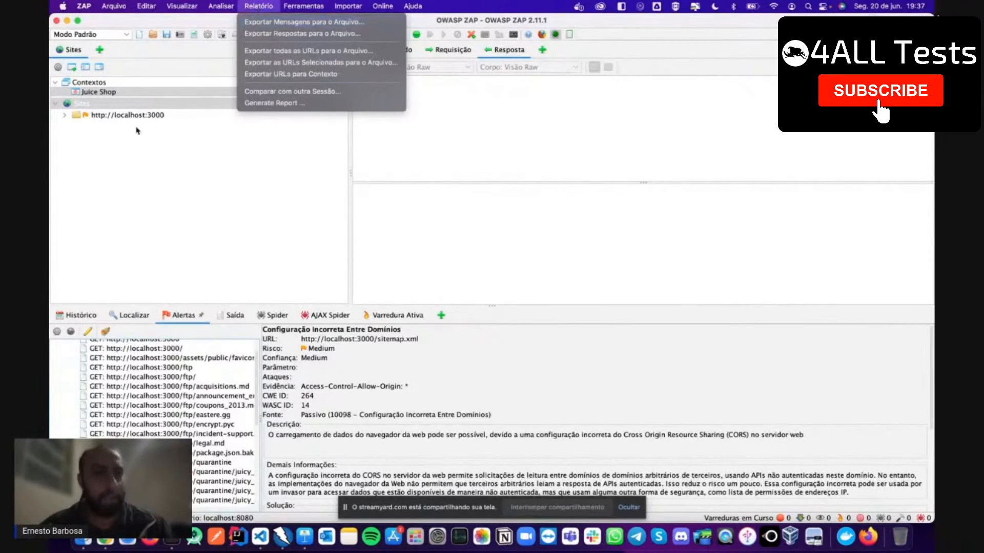
left_click(126, 116)
double_click(111, 117)
left_click(258, 6)
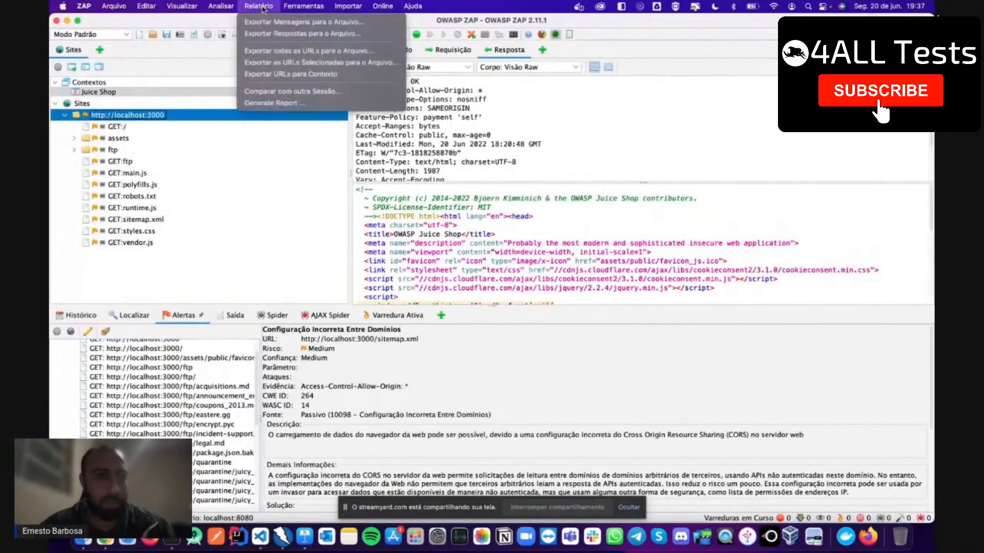
left_click(261, 103)
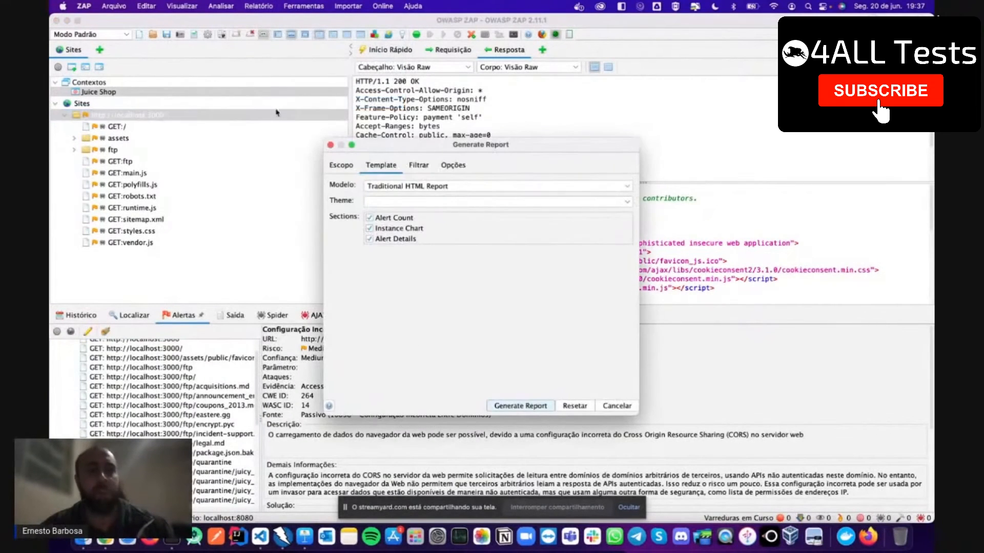
left_click(345, 169)
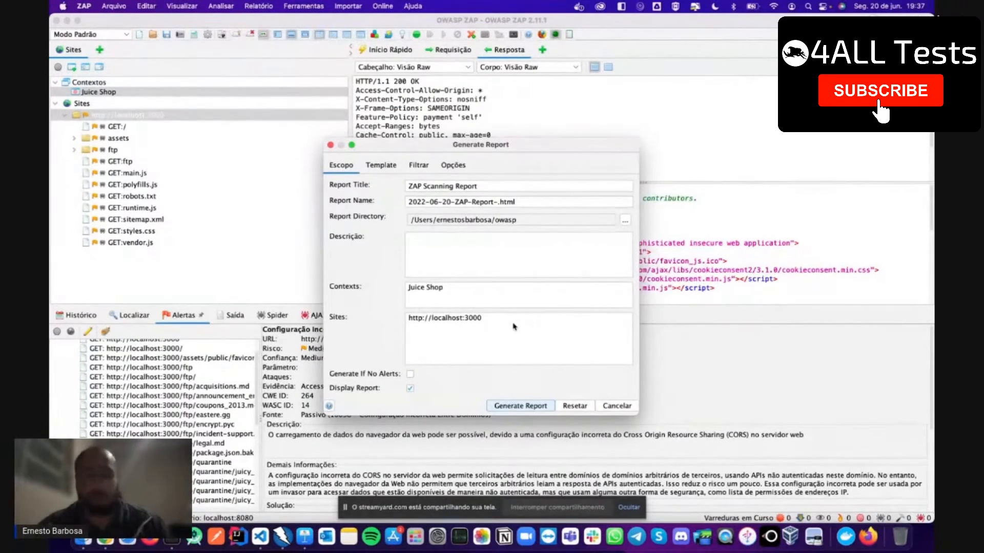
left_click(524, 407)
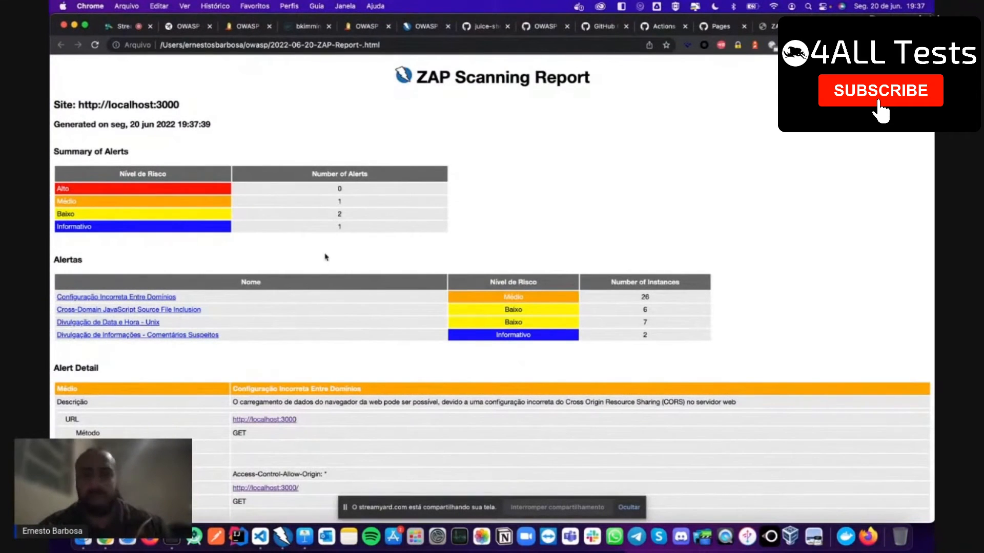
Step: Read through the generated ZAP Scanning Report, from the alert summary to the details of the medium and low risk alerts
scroll(325, 256, "down", 1)
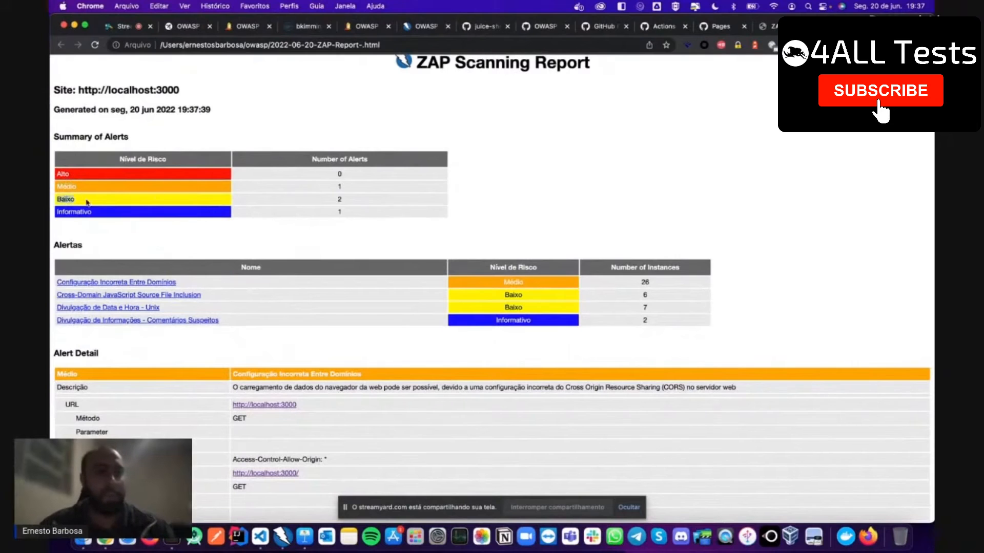
scroll(283, 234, "down", 5)
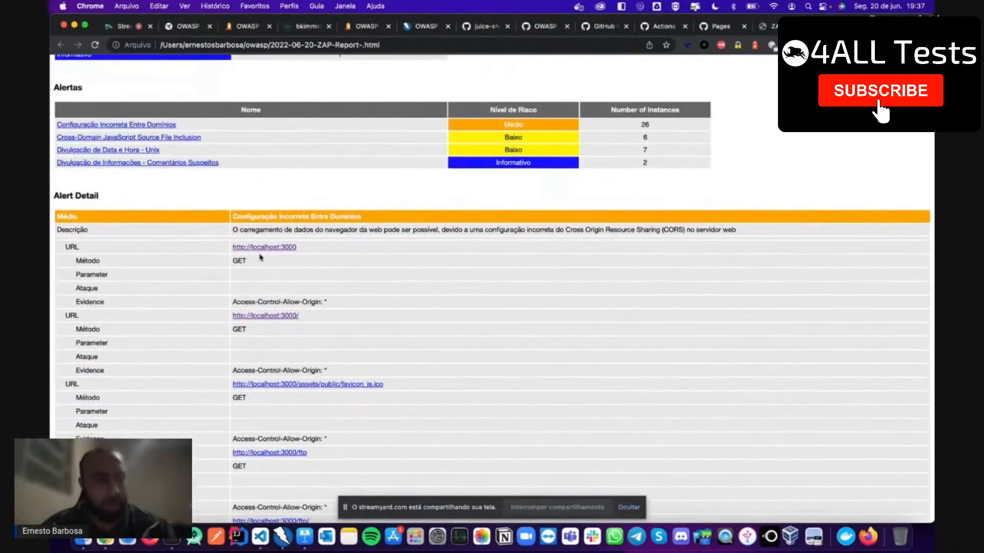
scroll(300, 387, "down", 9)
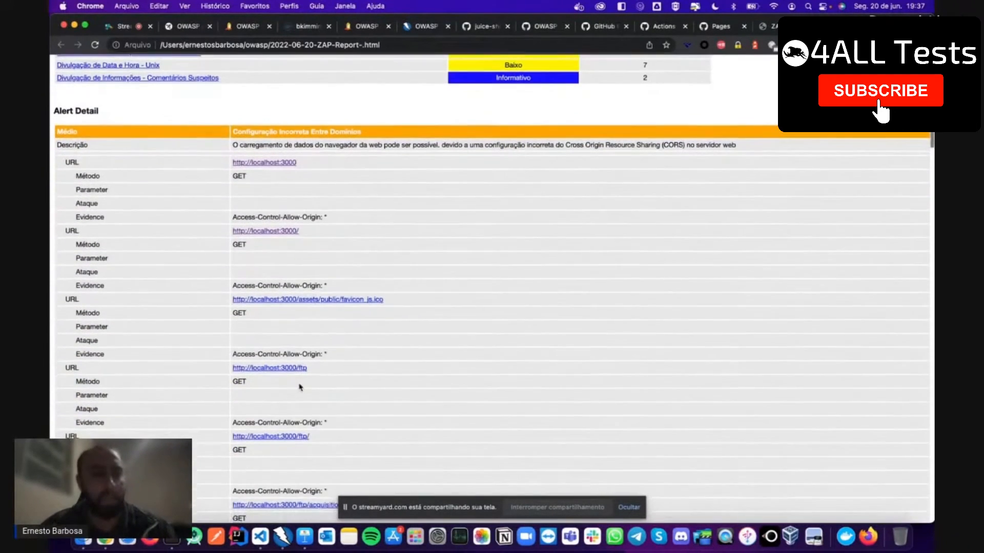
scroll(300, 387, "down", 20)
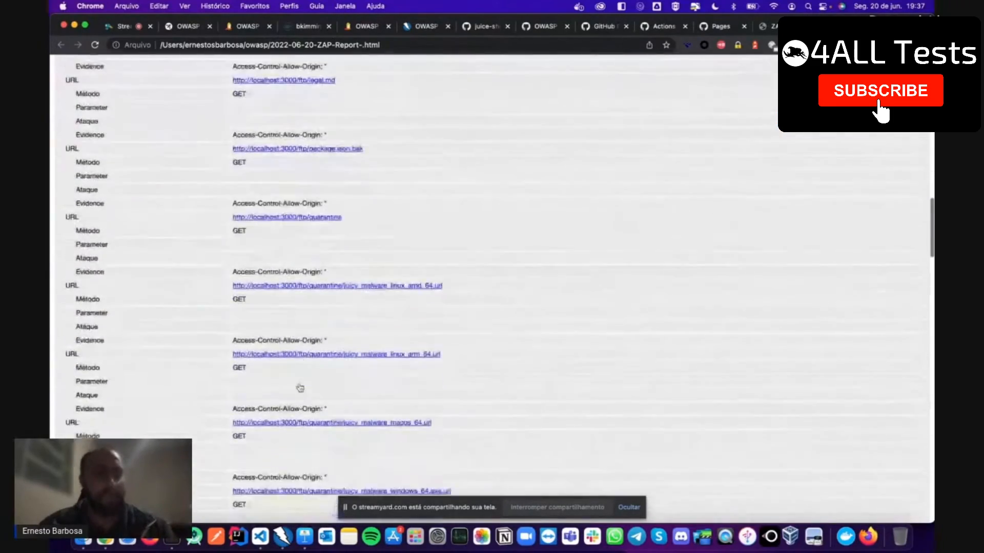
scroll(299, 384, "down", 20)
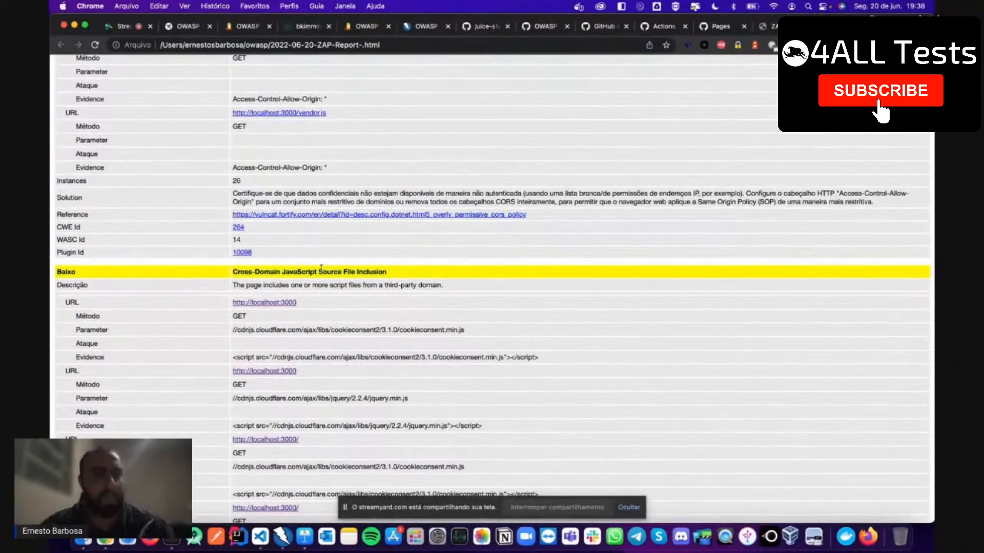
scroll(256, 287, "down", 1)
scroll(256, 287, "down", 8)
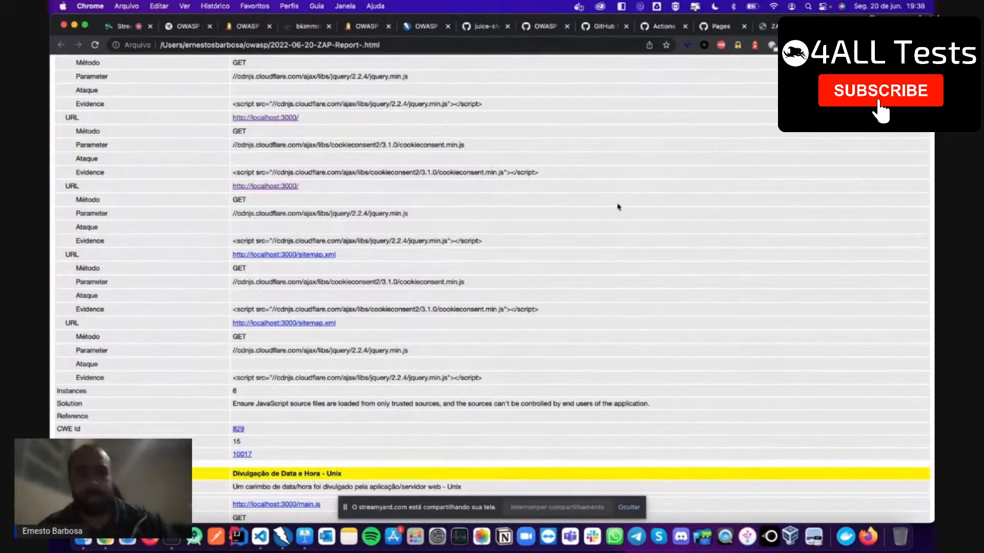
key("super+Tab")
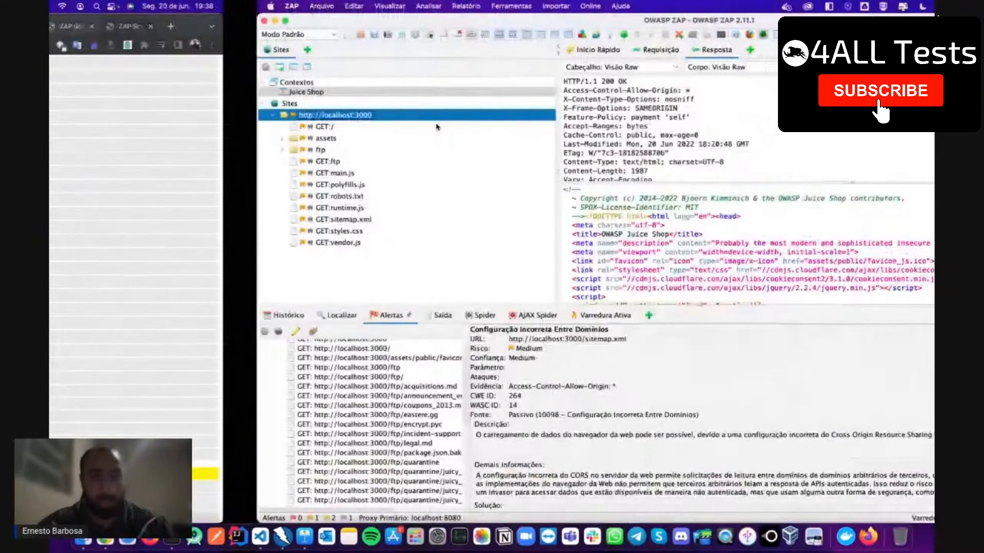
double_click(290, 104)
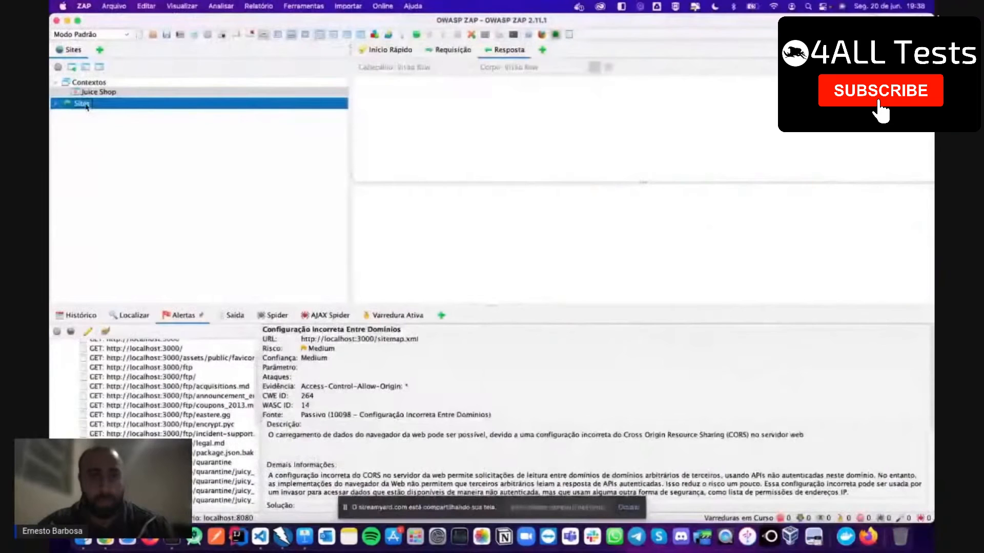
double_click(85, 104)
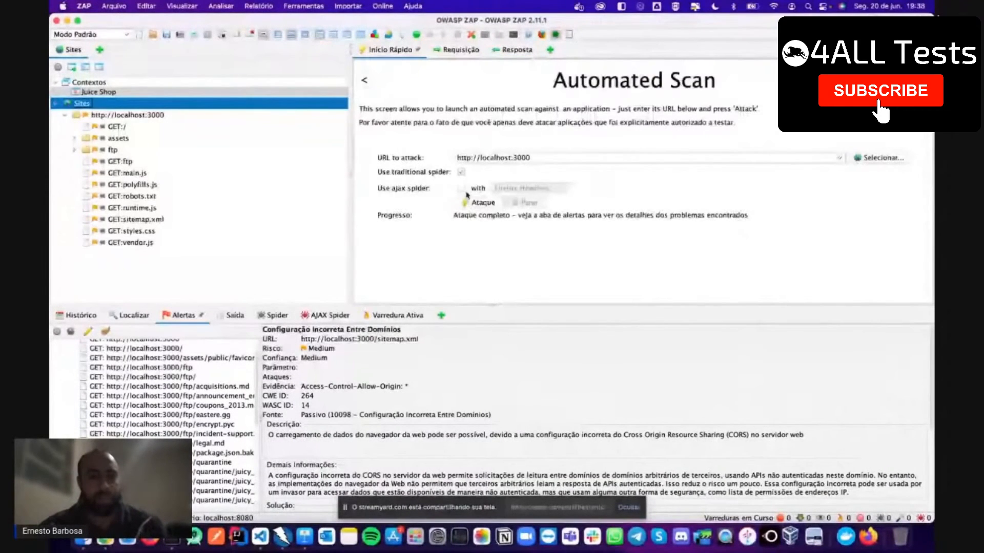
left_click(467, 201)
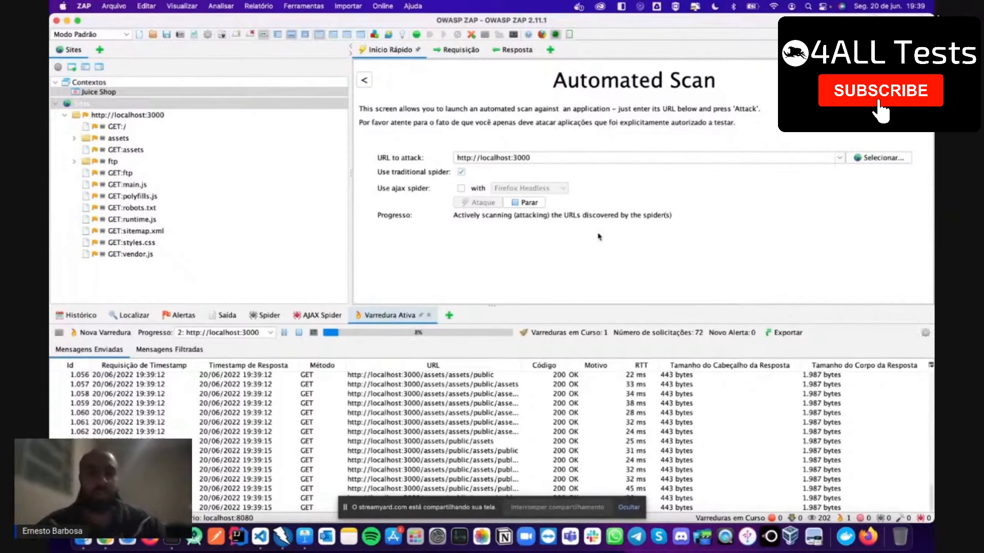
Step: Switch to the owaspzap-referencias project in Visual Studio Code and look through the .gitignore file and the juice-shop folder
key("ctrl+Right")
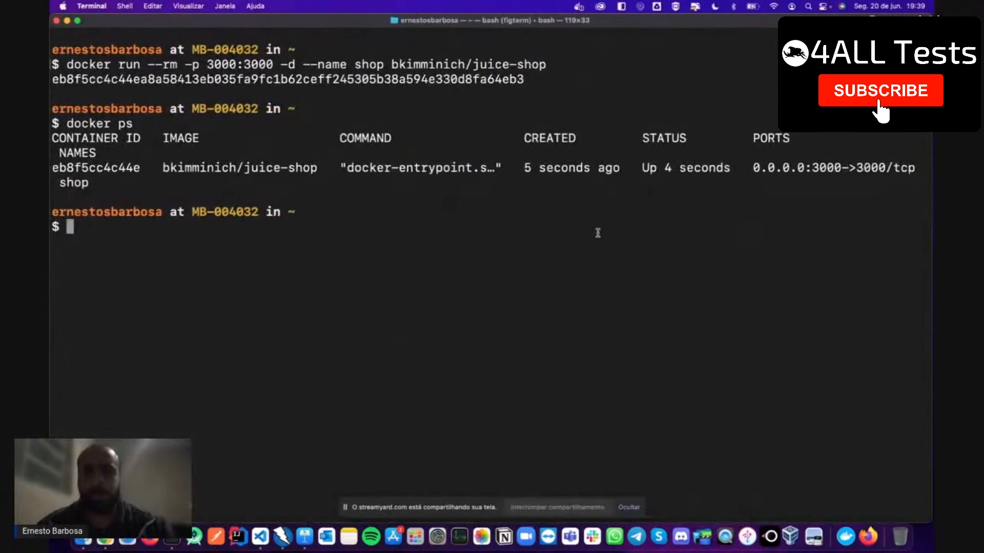
key("ctrl+Right")
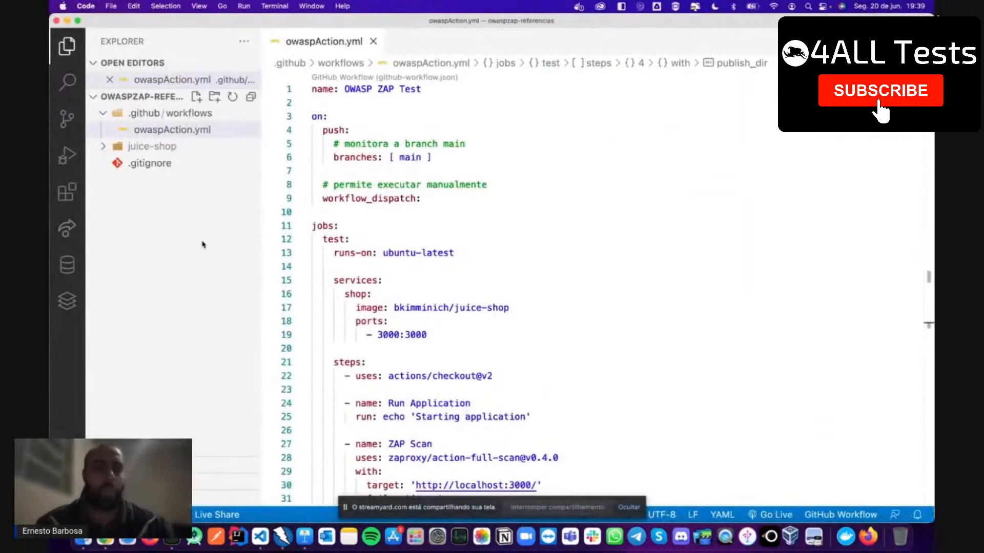
left_click(373, 41)
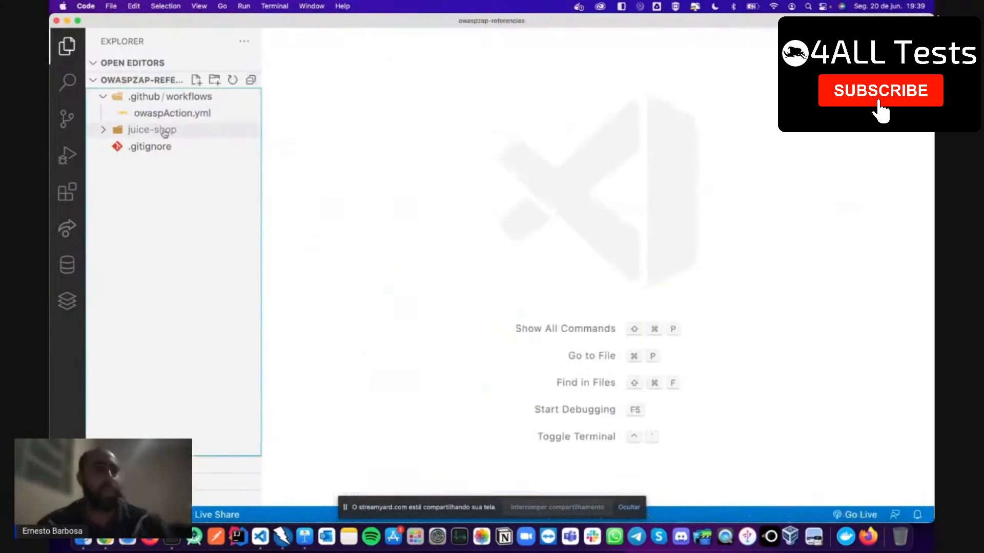
left_click(140, 145)
left_click(139, 146)
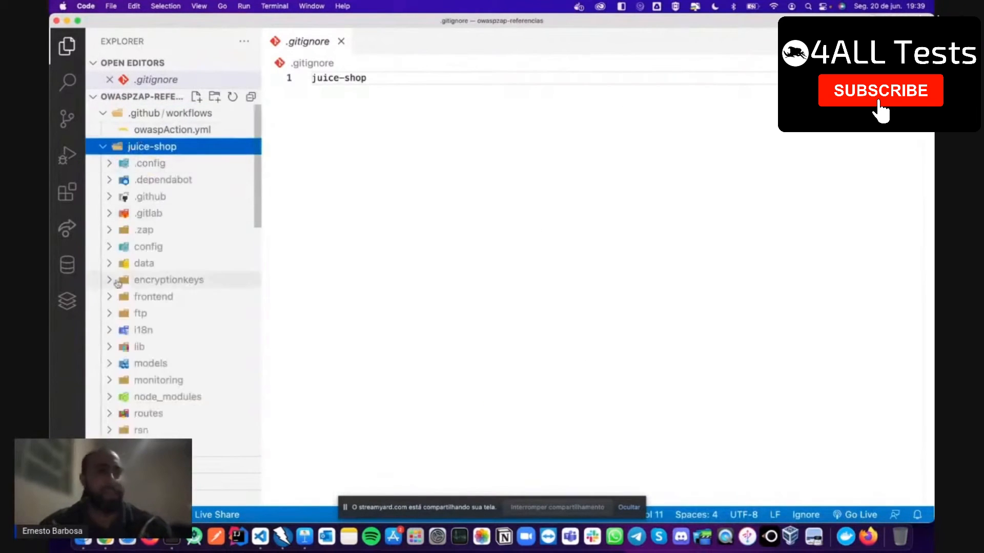
scroll(135, 314, "down", 3)
scroll(134, 314, "up", 3)
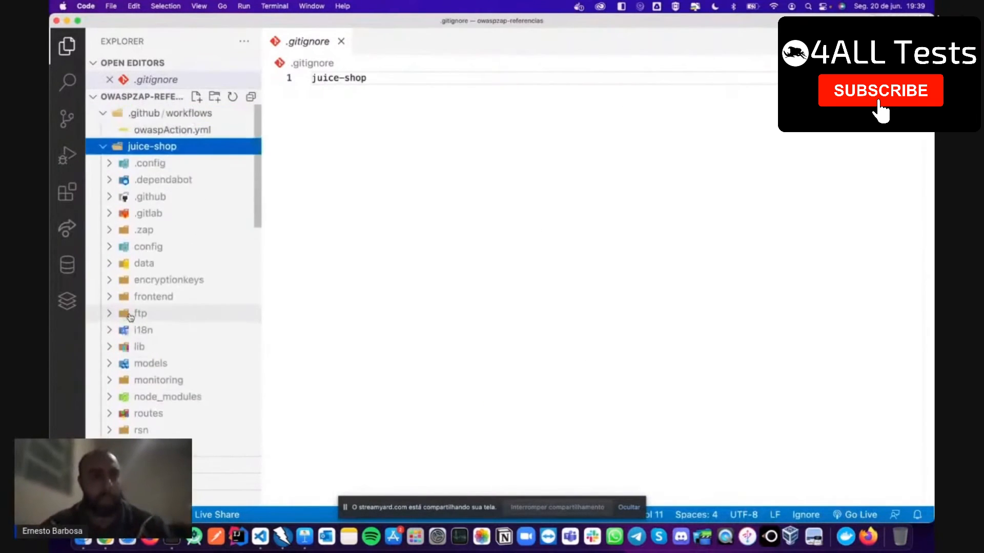
left_click(135, 147)
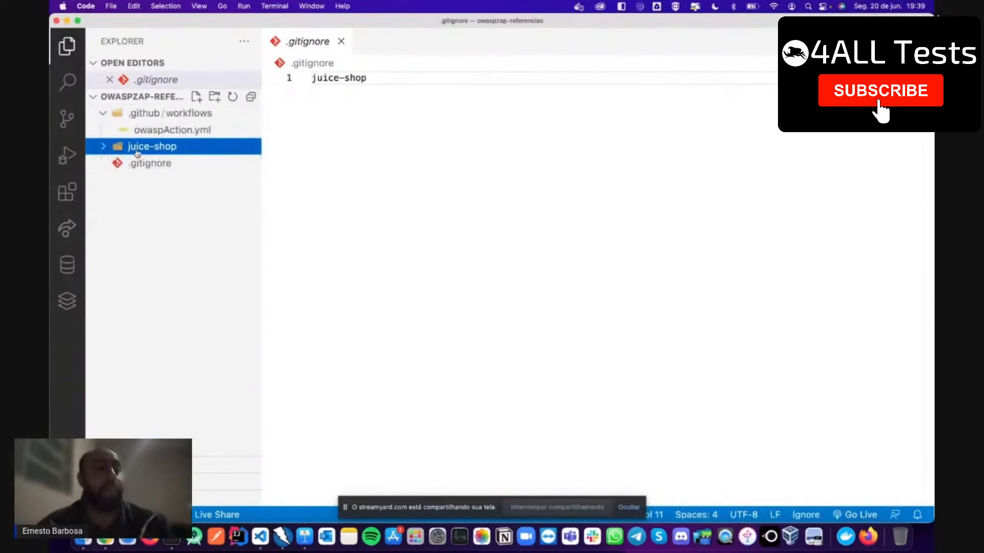
left_click(162, 237)
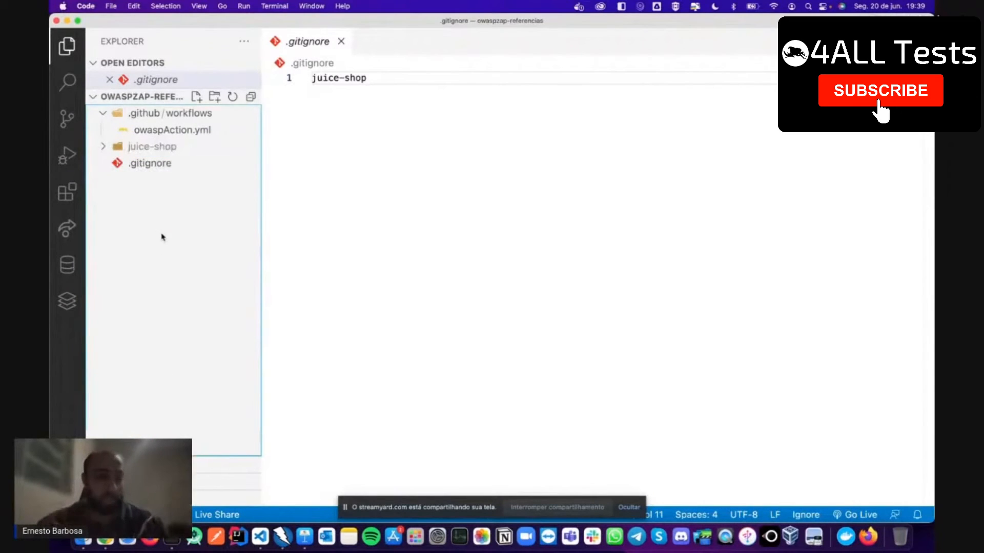
Step: Open the owaspAction.yml workflow file and place the cursor on its workflow_dispatch line
left_click(187, 130)
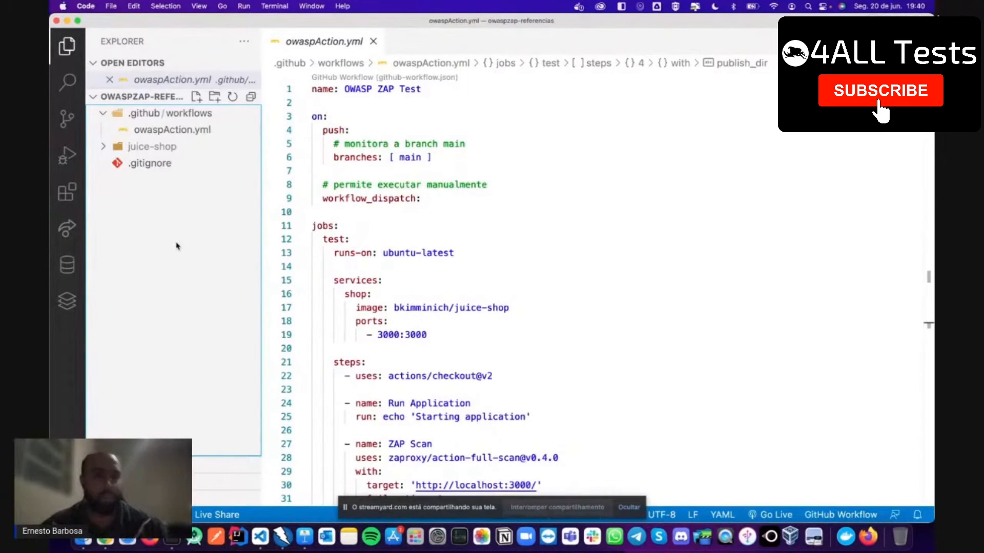
left_click(562, 202)
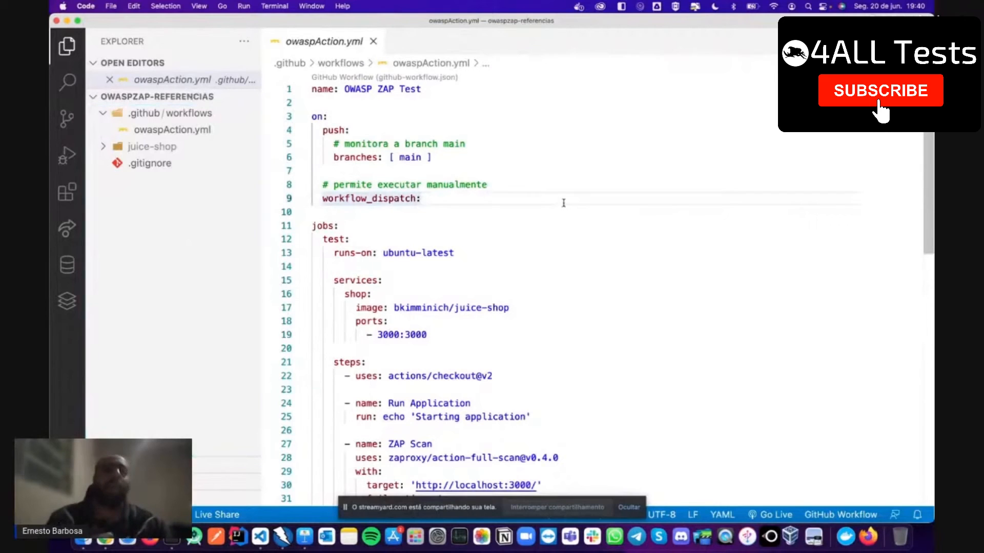
Step: Highlight the push trigger block of owaspAction.yml, including its comment and the main branch filter
left_click(582, 172)
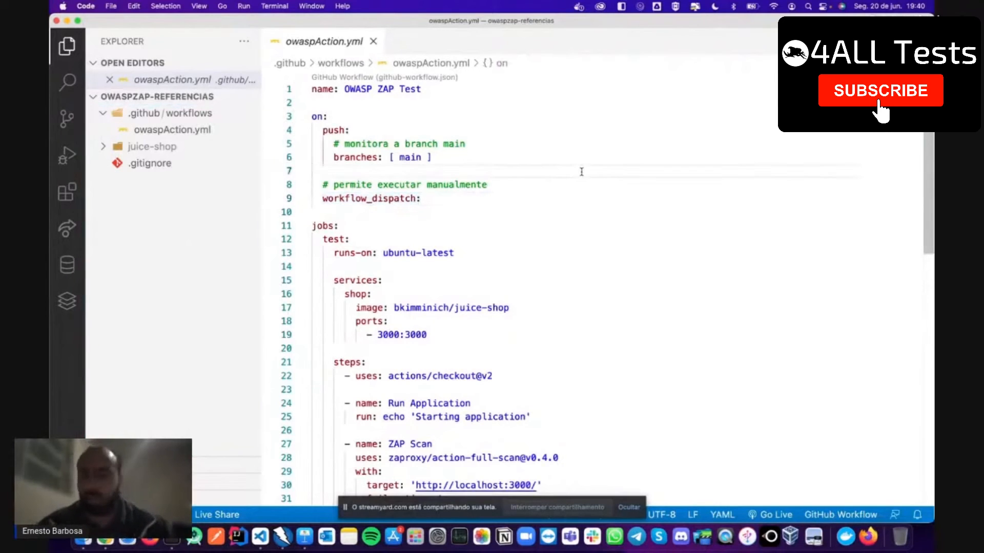
left_click(571, 147)
key("Down")
key("Up")
key("Up")
key("Home")
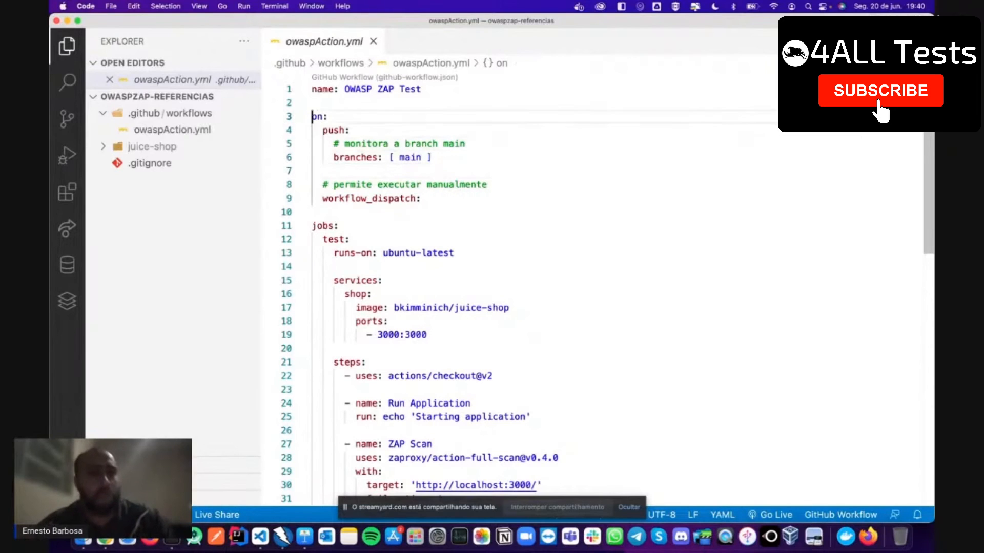
key("shift+Down")
key("shift+Down")
key("shift+End")
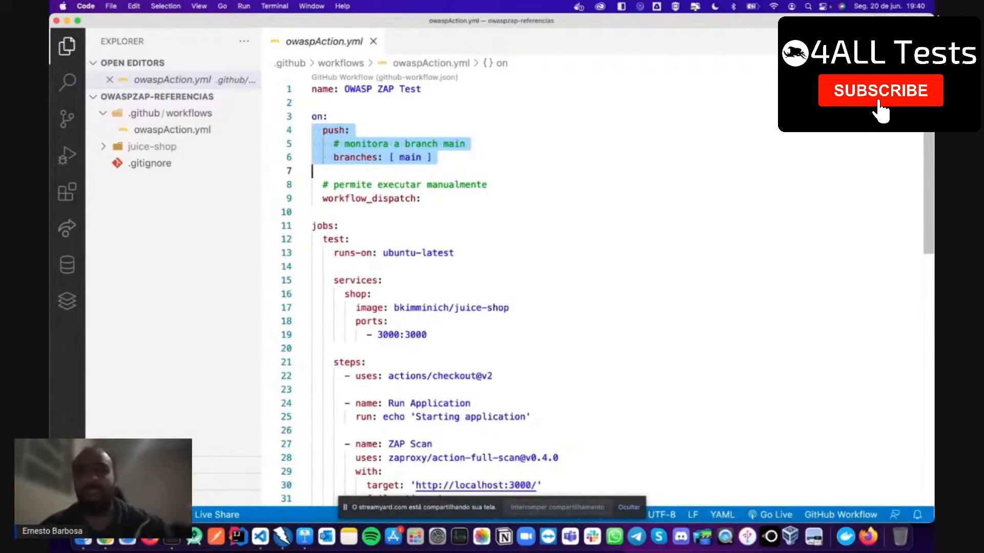
Step: Point out the main branch name, then compare the push trigger lines with the manual workflow_dispatch trigger
left_click(427, 184)
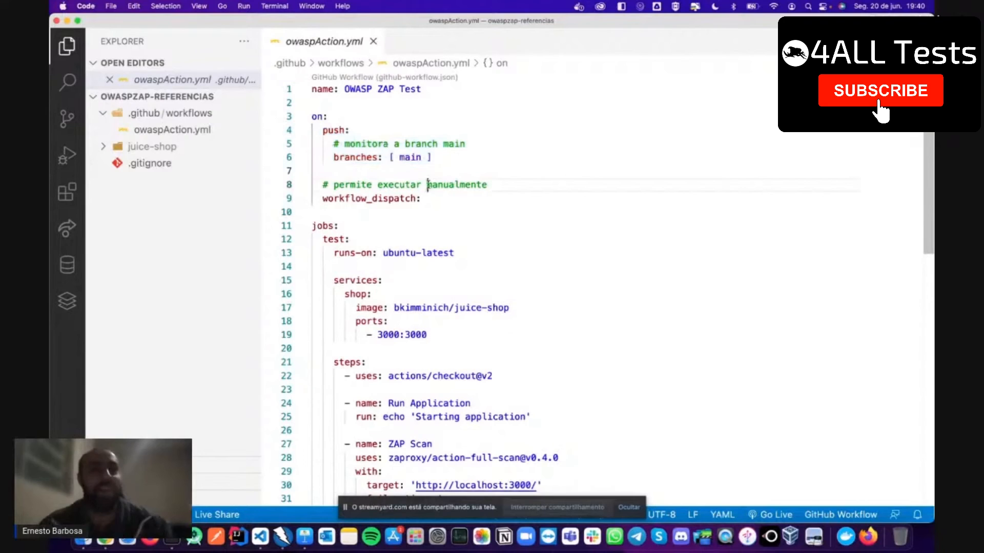
double_click(405, 157)
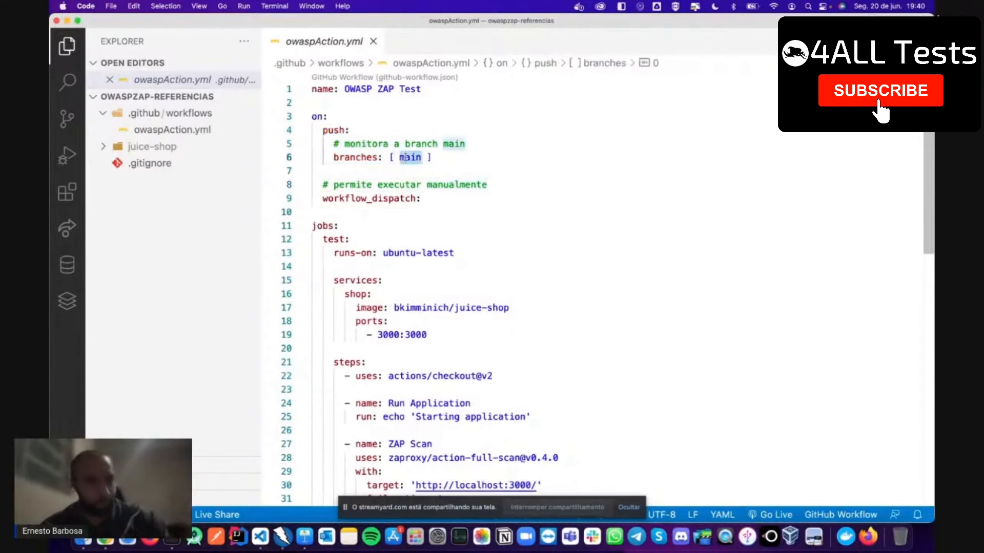
double_click(337, 199)
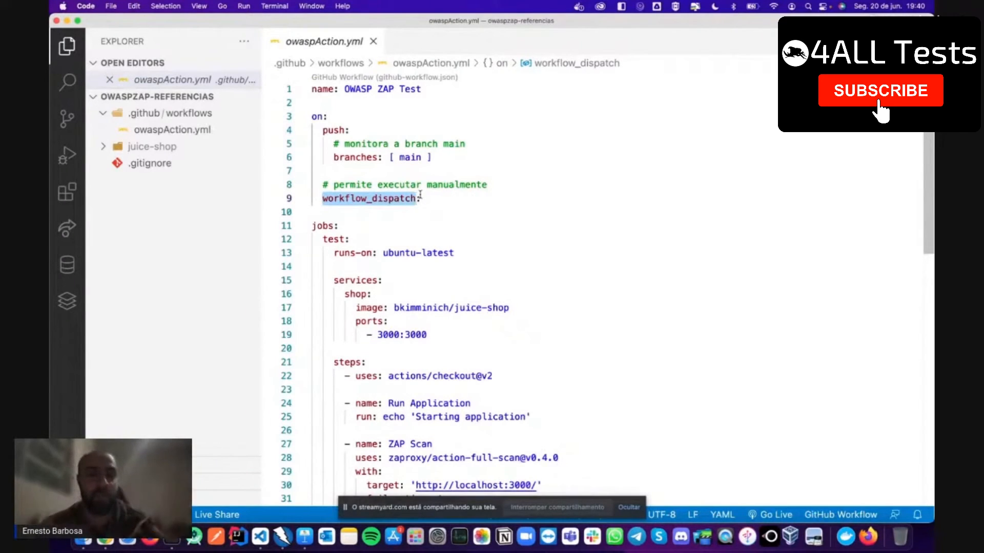
left_click_drag(445, 157, 306, 146)
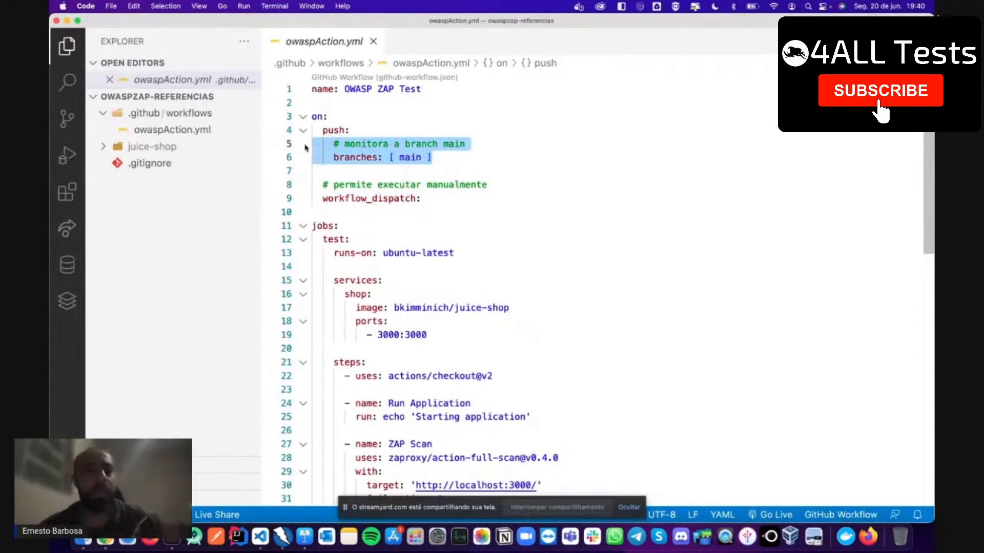
left_click_drag(322, 184, 435, 201)
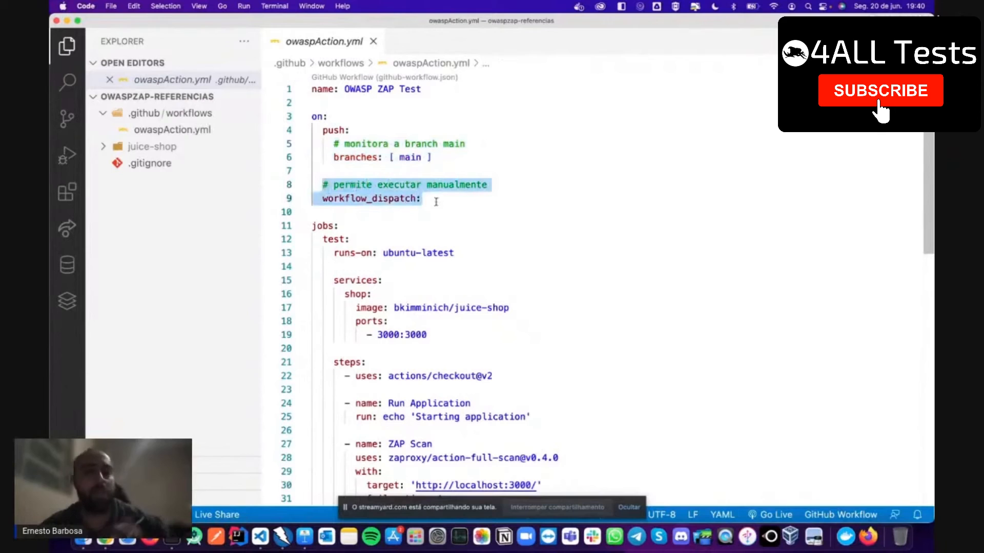
Step: Review the jobs section and highlight the shop service definition with its juice-shop image and 3000:3000 port mapping
left_click(541, 223)
scroll(540, 223, "down", 5)
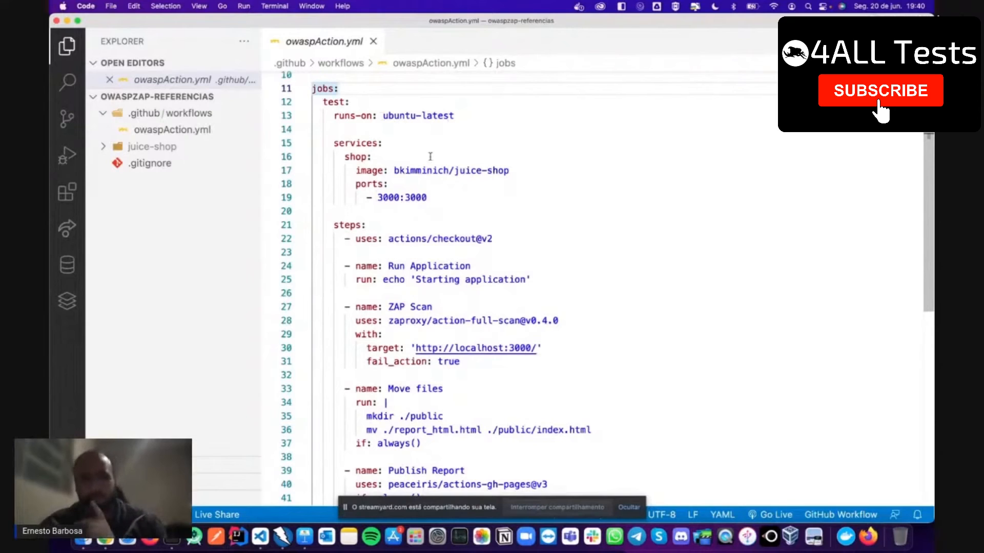
left_click_drag(338, 157, 467, 202)
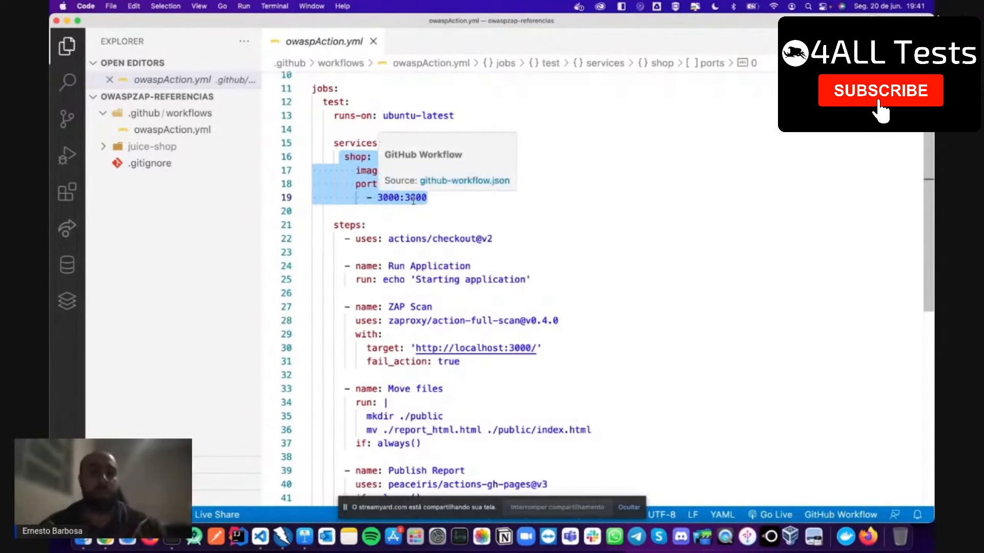
left_click(457, 199)
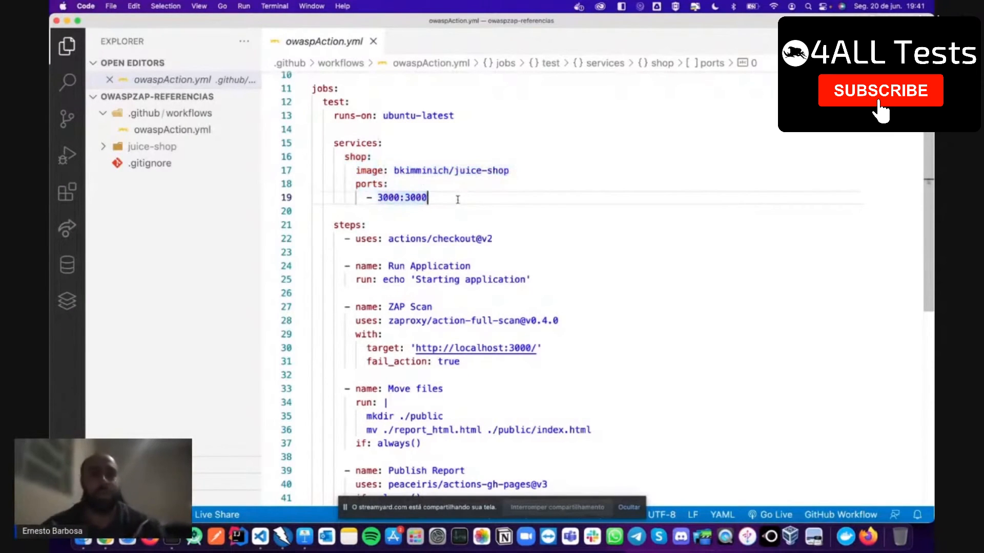
Step: Highlight the Run Application step of the workflow, including its name and its echo 'Starting application' command
scroll(456, 200, "down", 3)
left_click_drag(342, 151, 544, 164)
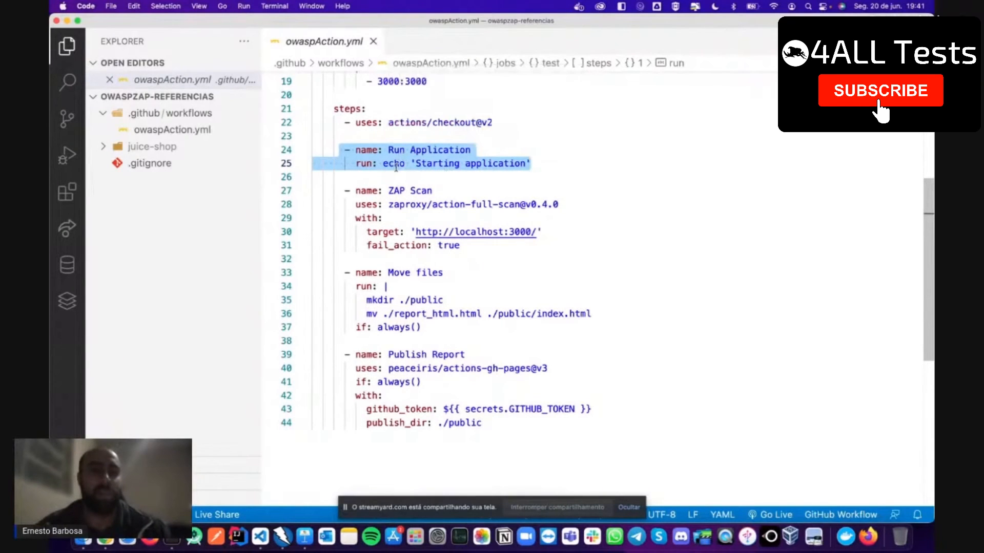
left_click_drag(388, 150, 472, 150)
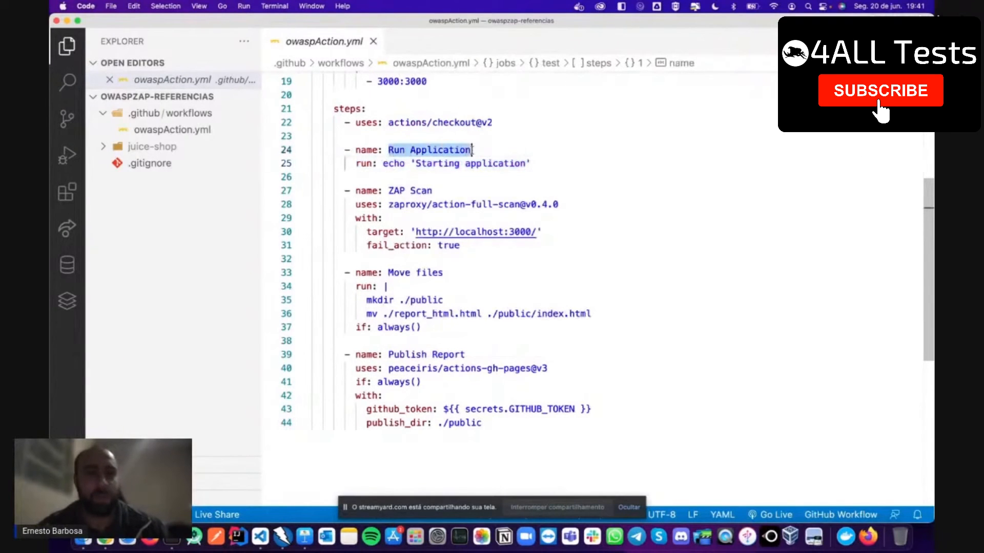
left_click_drag(382, 163, 552, 158)
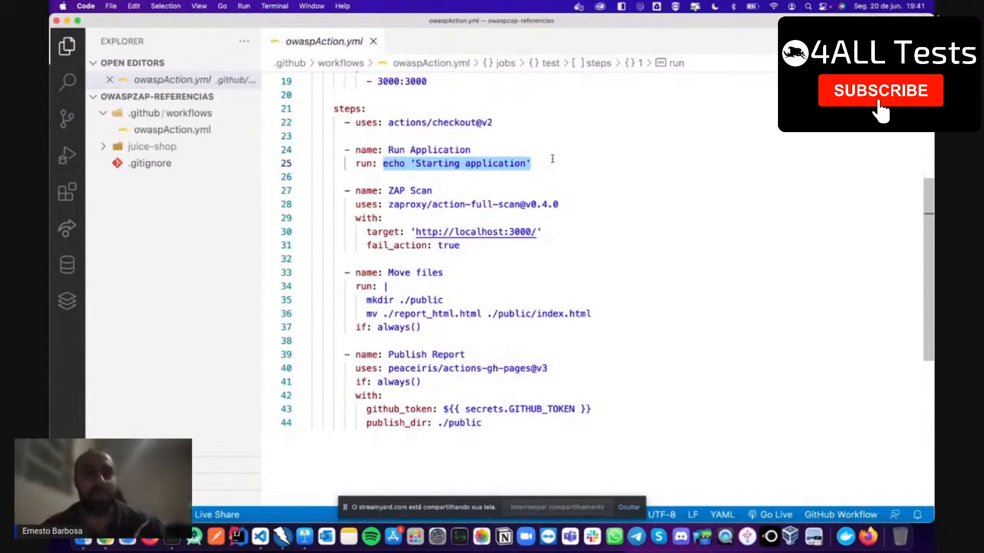
Step: Highlight the ZAP Scan step name and view the OWASP ZAP Full Scan action's GitHub Marketplace page in Chrome
left_click_drag(335, 190, 433, 190)
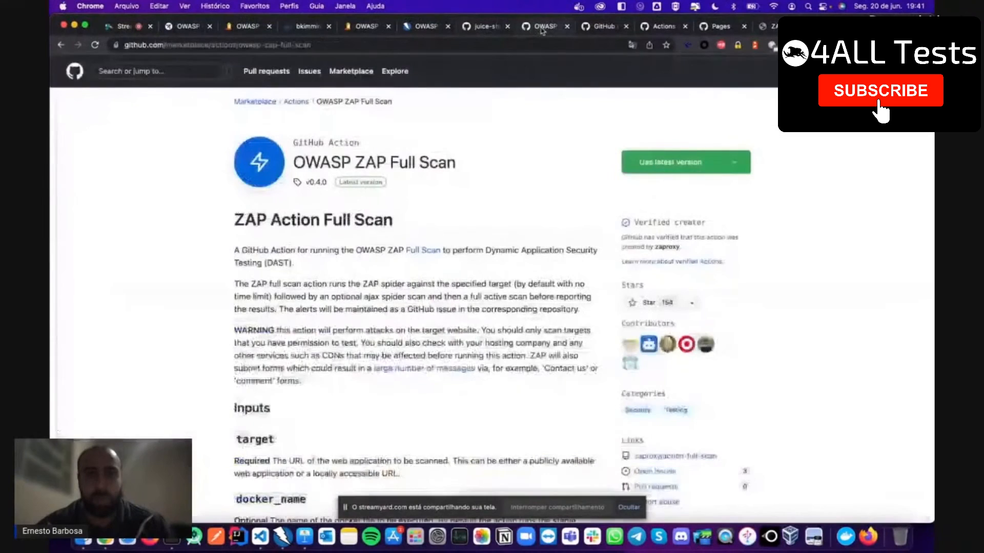
left_click(542, 27)
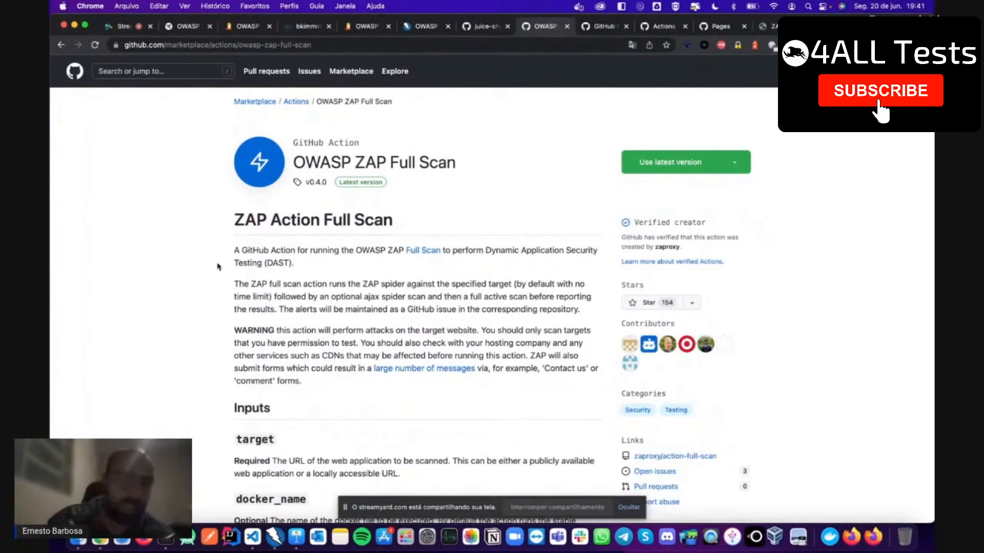
scroll(217, 266, "down", 2)
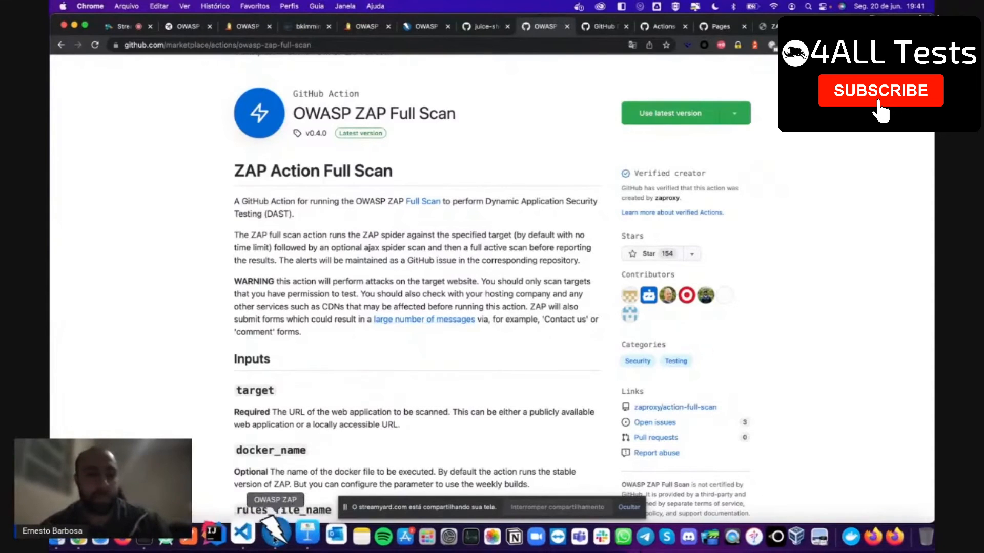
Step: Check the progress of the running active scan in OWASP ZAP and return to the workflow file in Visual Studio Code
left_click(275, 535)
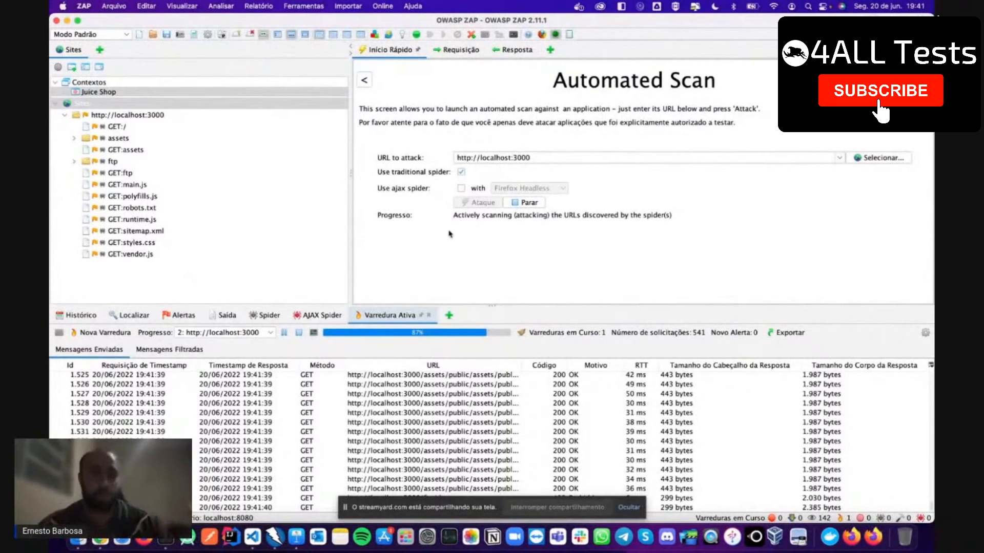
key("super+Tab")
key("super+Tab")
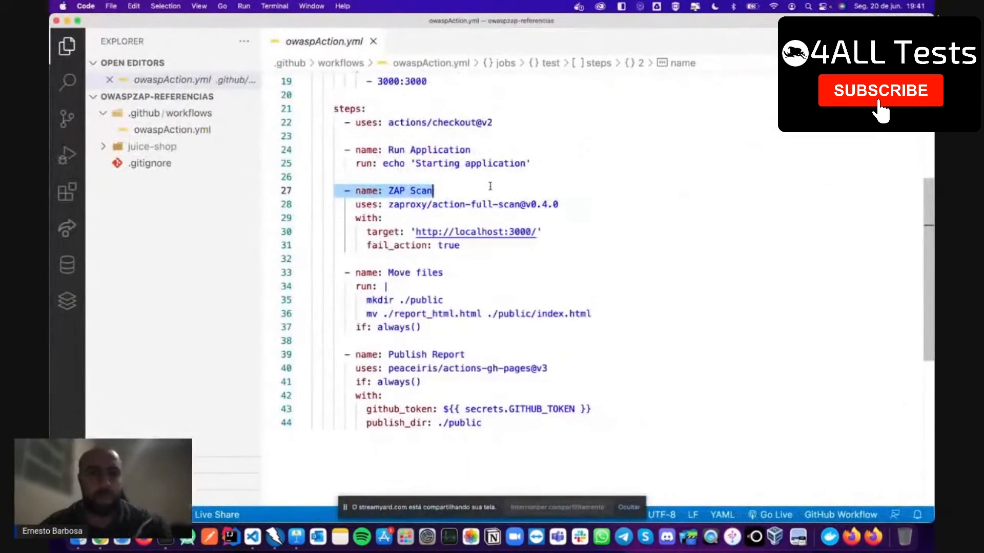
left_click_drag(411, 232, 545, 226)
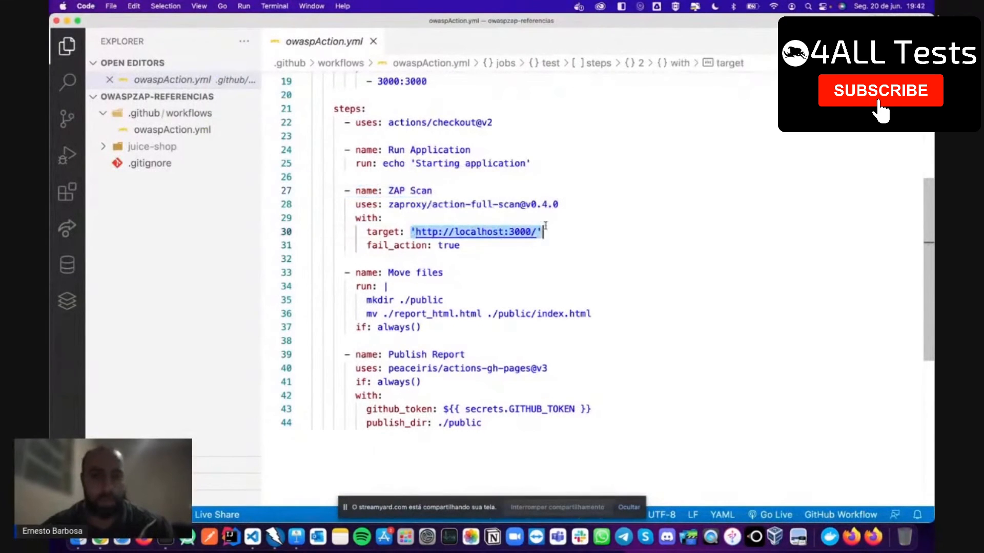
double_click(382, 245)
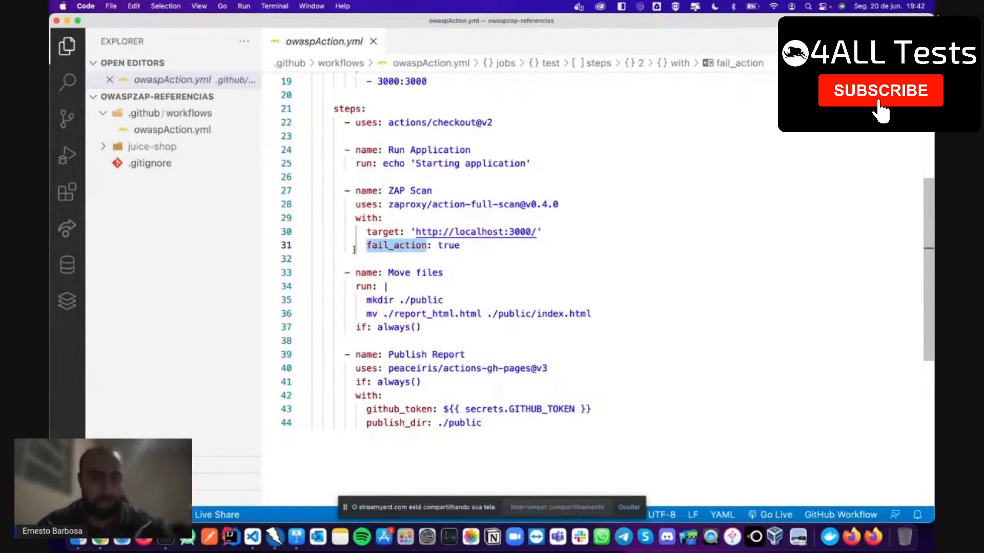
left_click(378, 246)
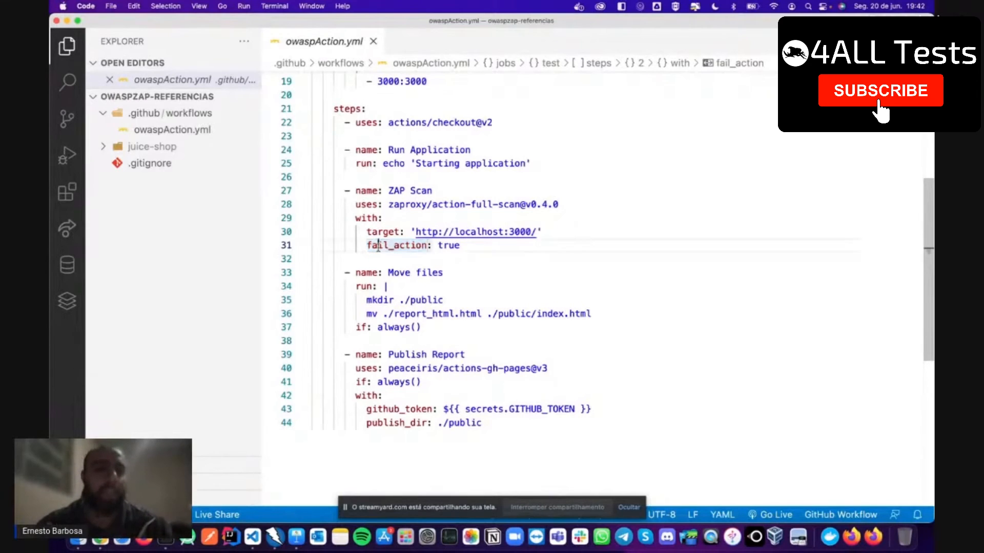
left_click(450, 245)
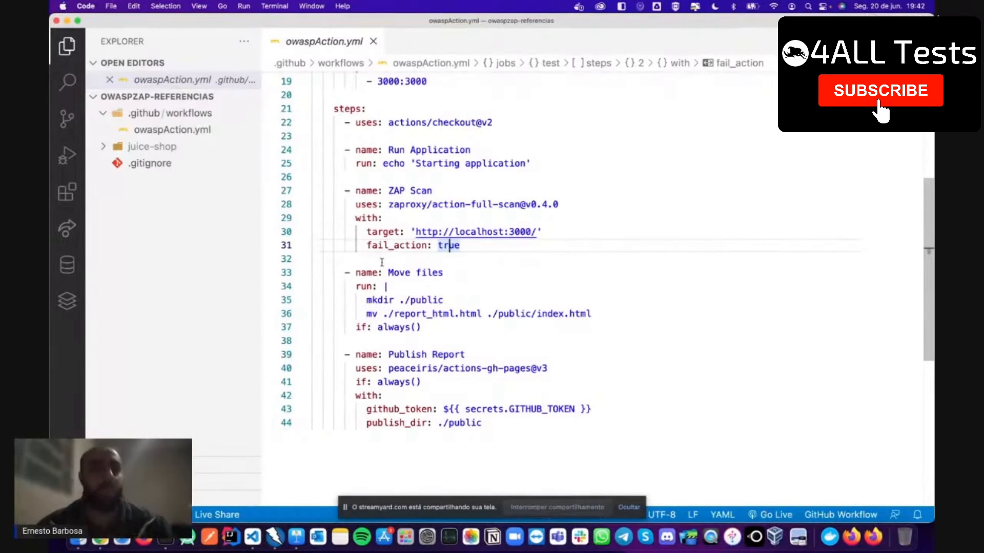
Step: Examine the Move files step, highlighting the report_html file that the ZAP Scan produces and the public destination folder
left_click(367, 272)
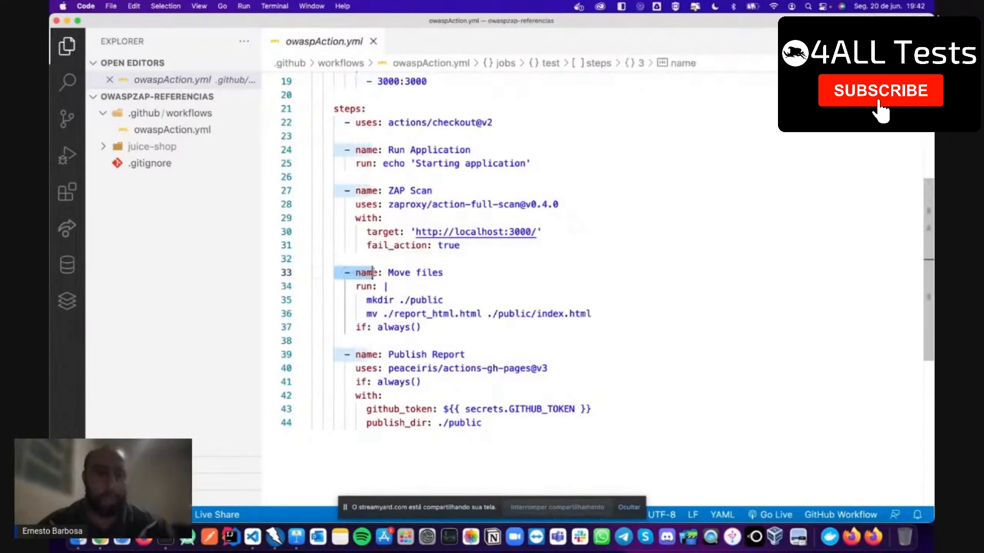
double_click(410, 314)
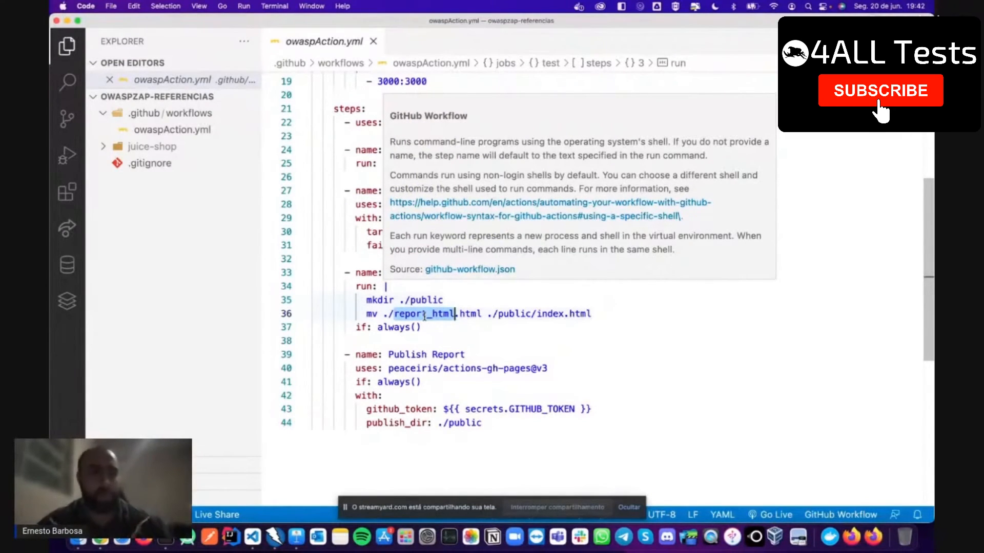
left_click_drag(372, 191, 543, 209)
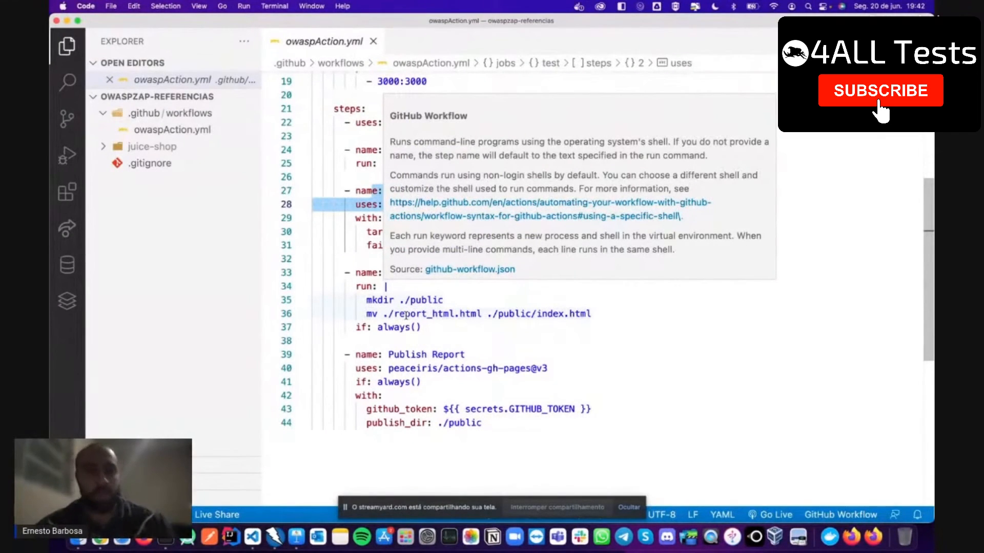
double_click(406, 314)
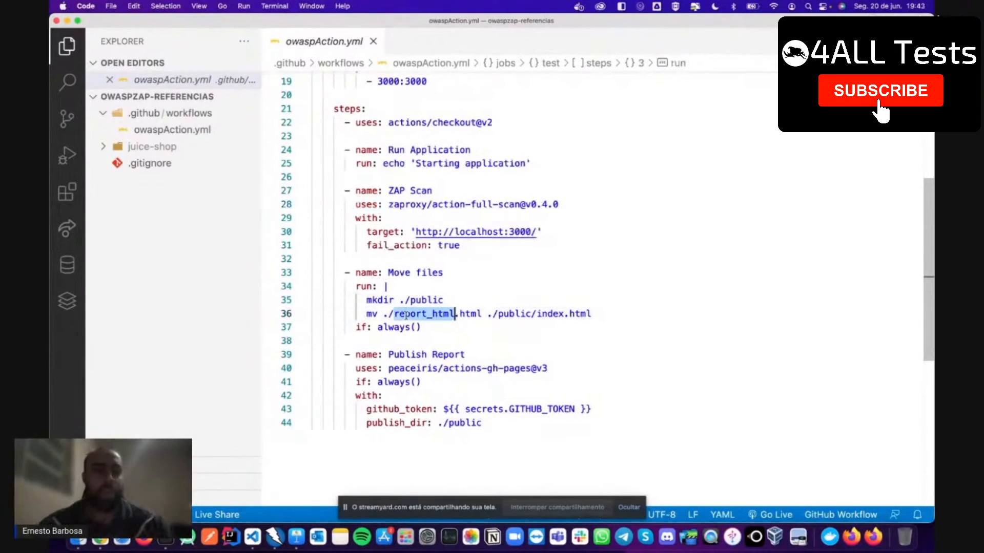
left_click(508, 314)
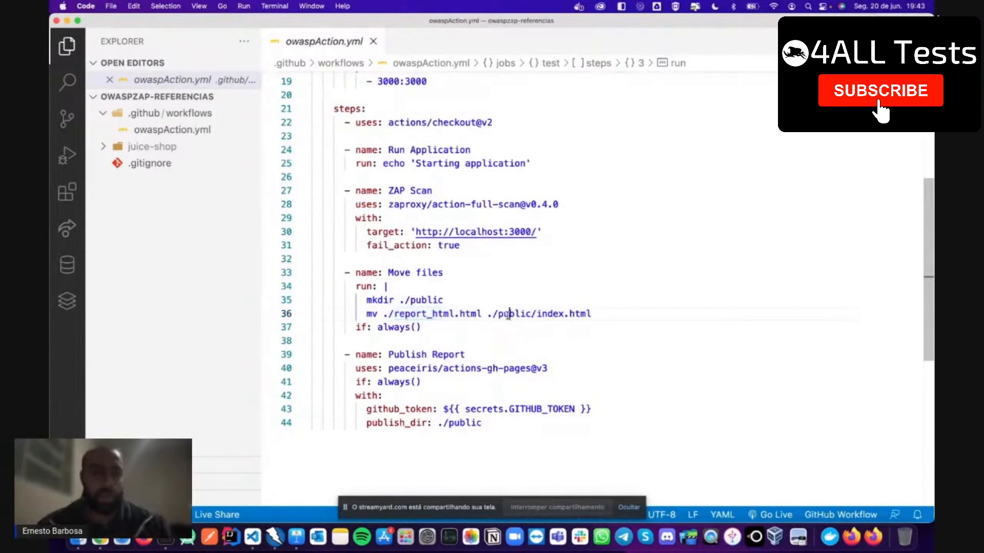
double_click(509, 314)
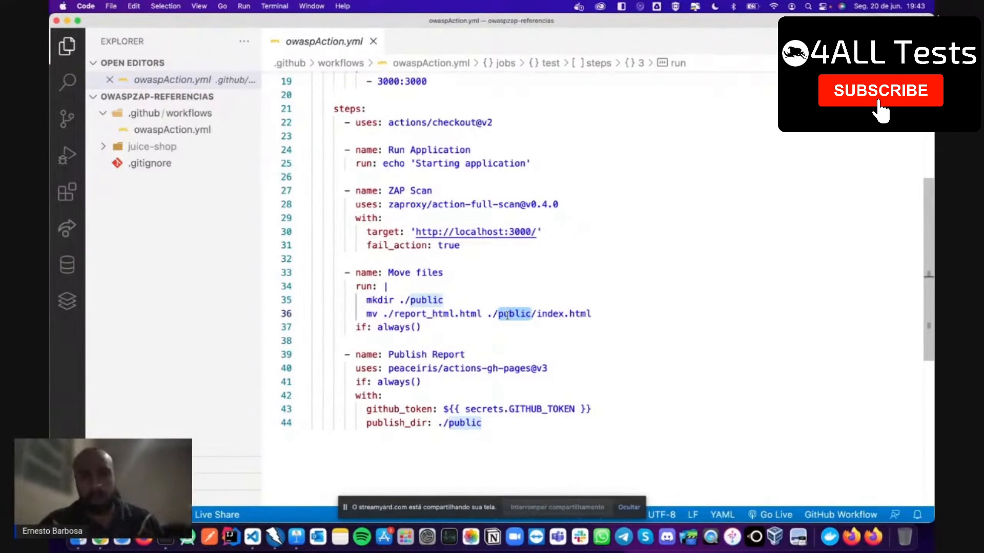
Step: Switch to Chrome, open the owasp-zap-actions repository's code page in a new tab before Actions, and go to its GitHub Pages settings
key("ctrl+Right")
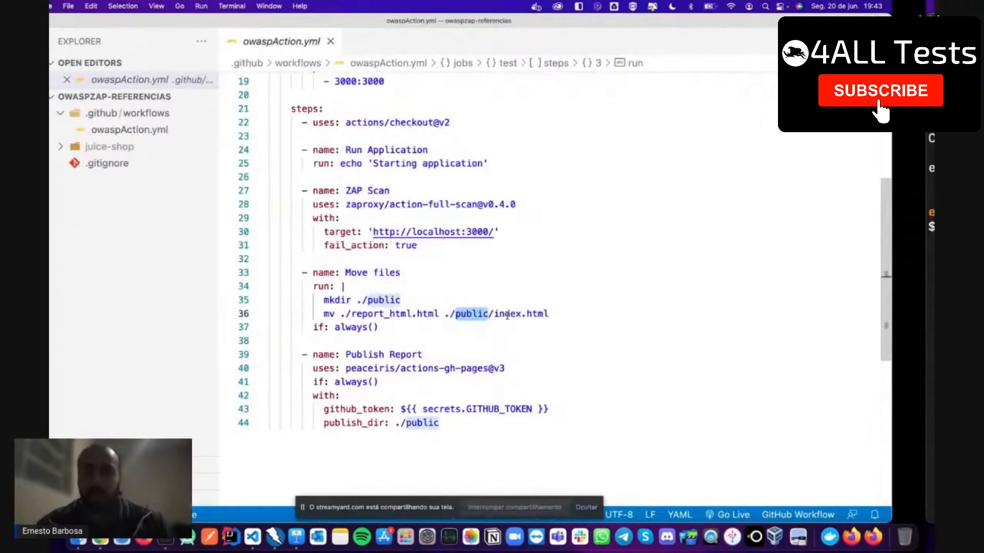
key("ctrl+Right")
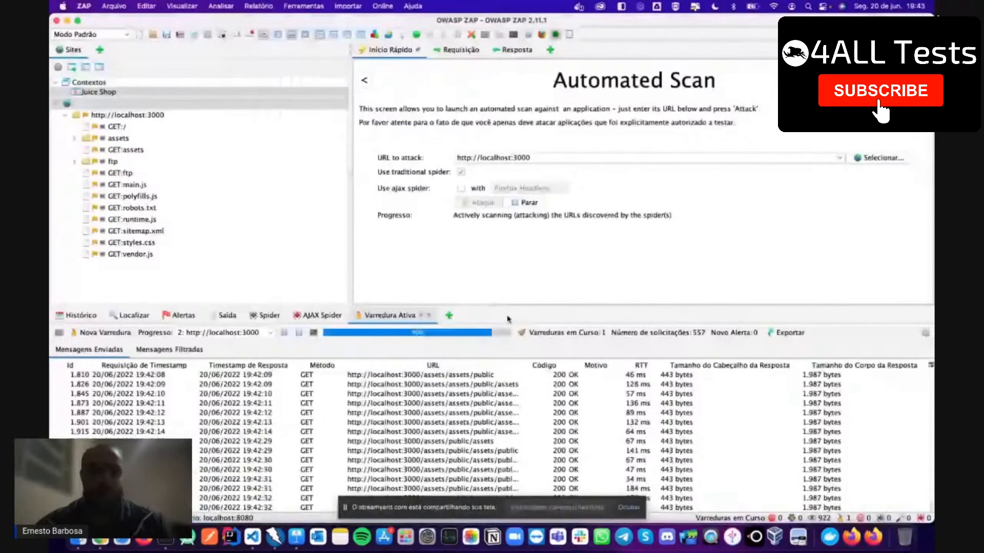
key("ctrl+Right")
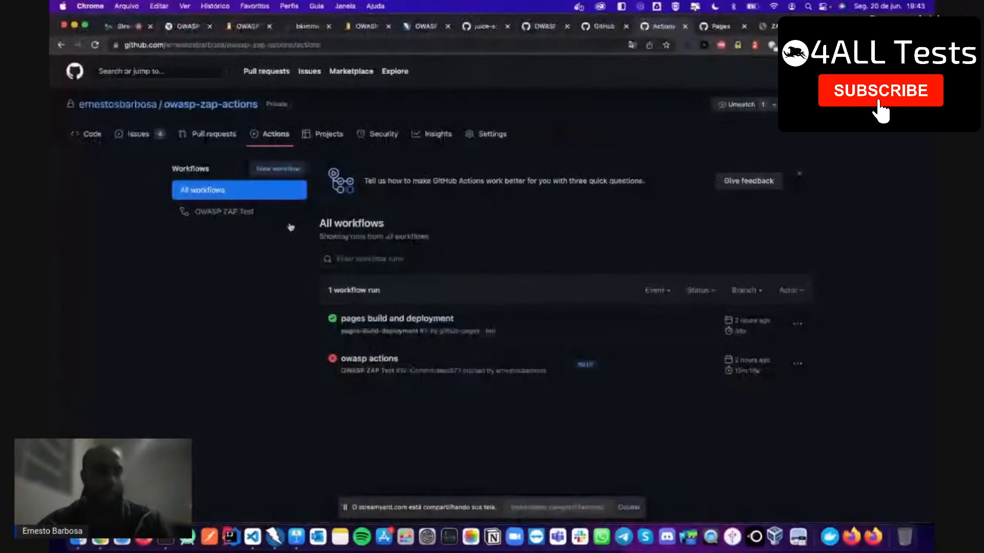
left_click(97, 135, "super")
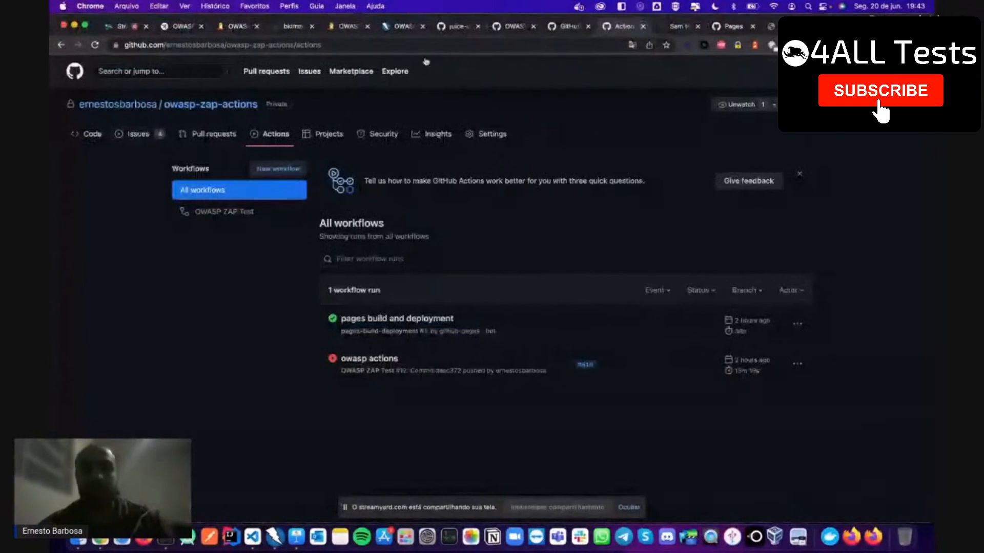
left_click_drag(672, 27, 619, 27)
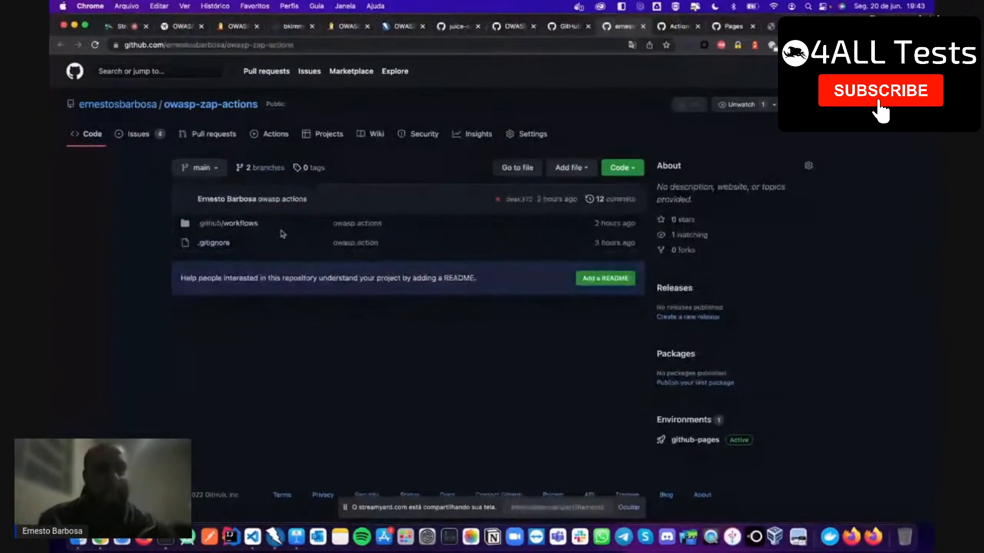
left_click(522, 137)
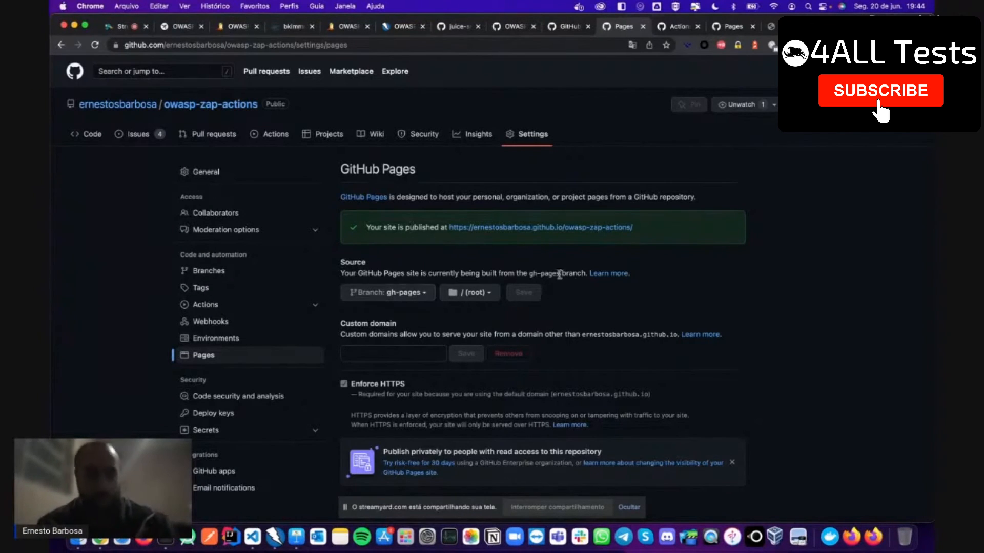
Step: Inspect the branch choices for the GitHub Pages source, keep gh-pages, and return to the workflow file in Visual Studio Code
left_click(392, 293)
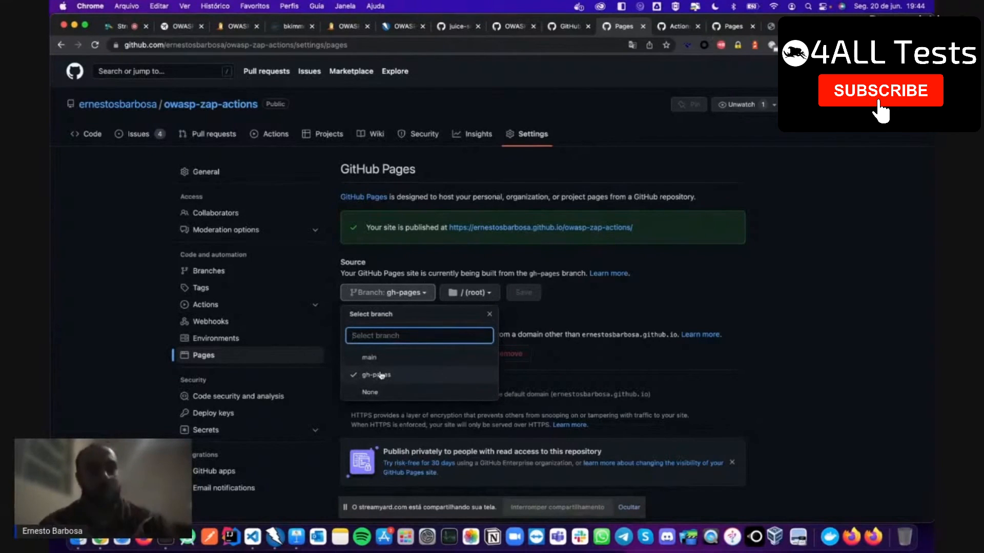
left_click(443, 253)
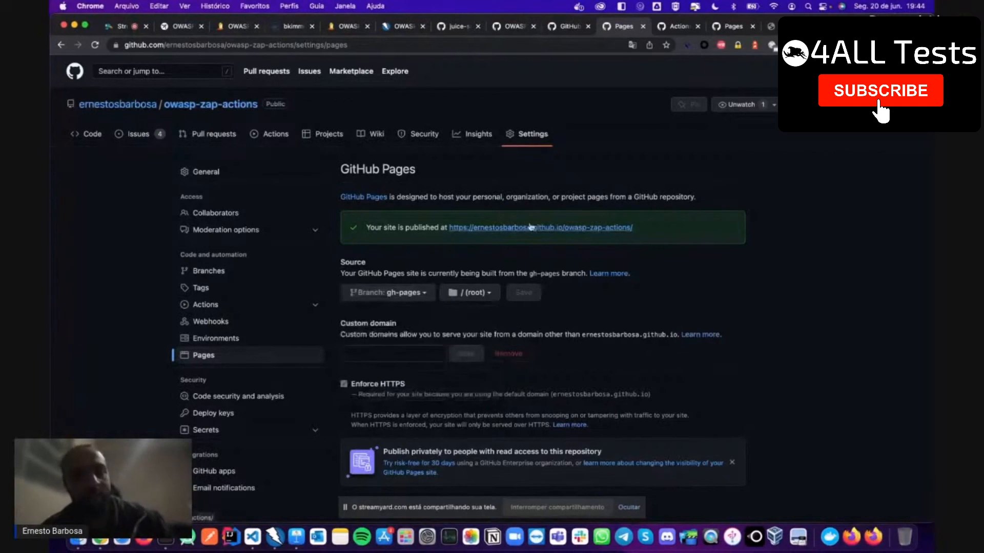
key("super+Tab")
key("super+Tab")
key("super+Tab")
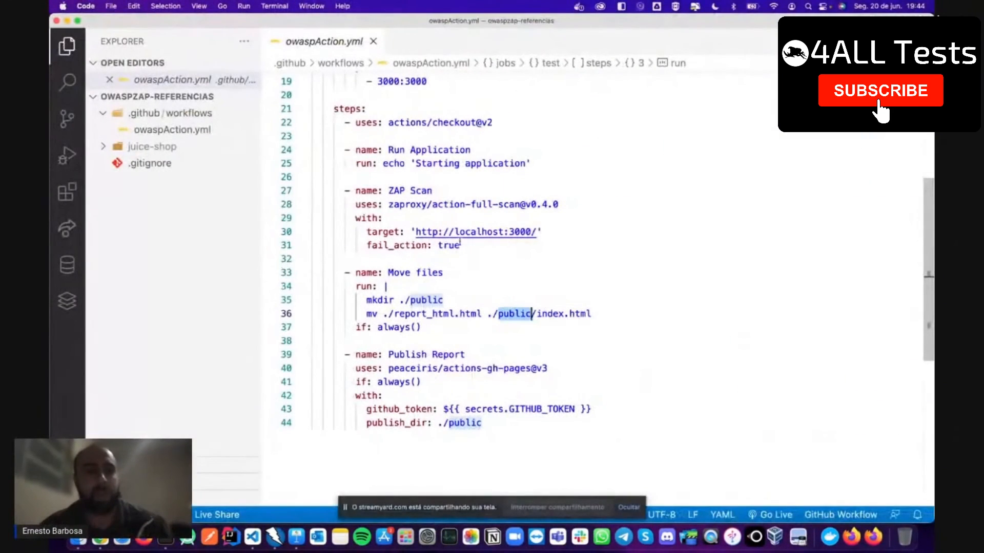
Step: Highlight the mkdir ./public command, the report_html file name and the Publish Report step name in the workflow
left_click_drag(357, 300, 446, 301)
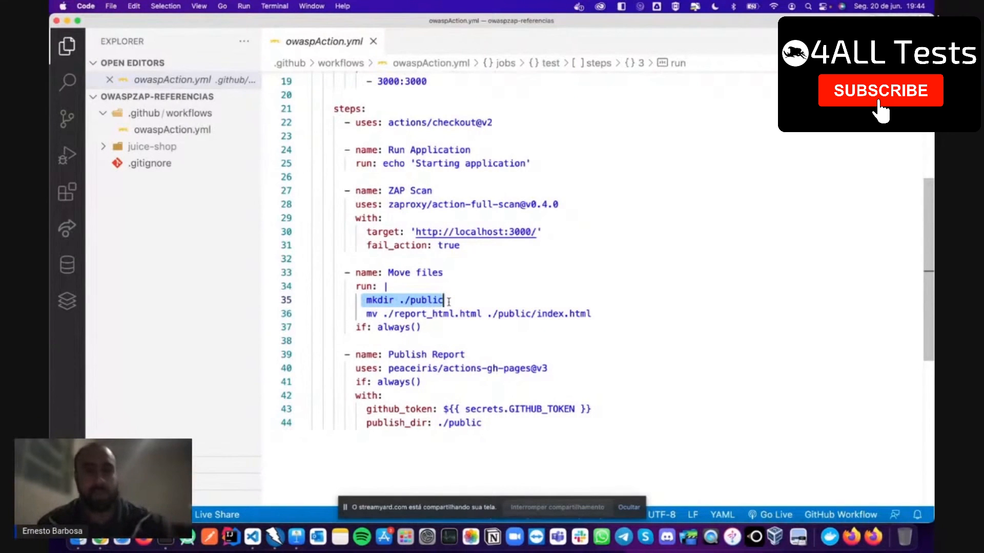
double_click(422, 315)
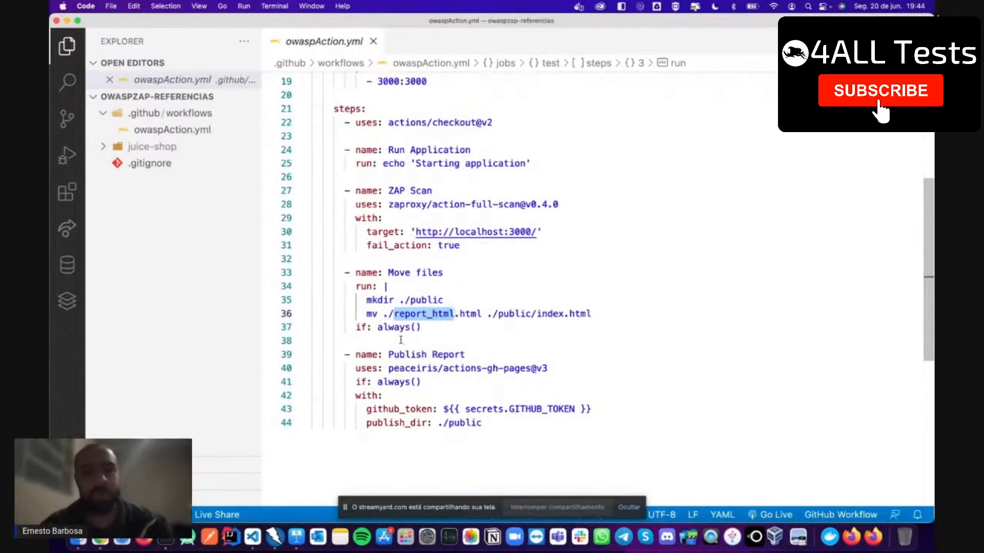
scroll(394, 337, "down", 5)
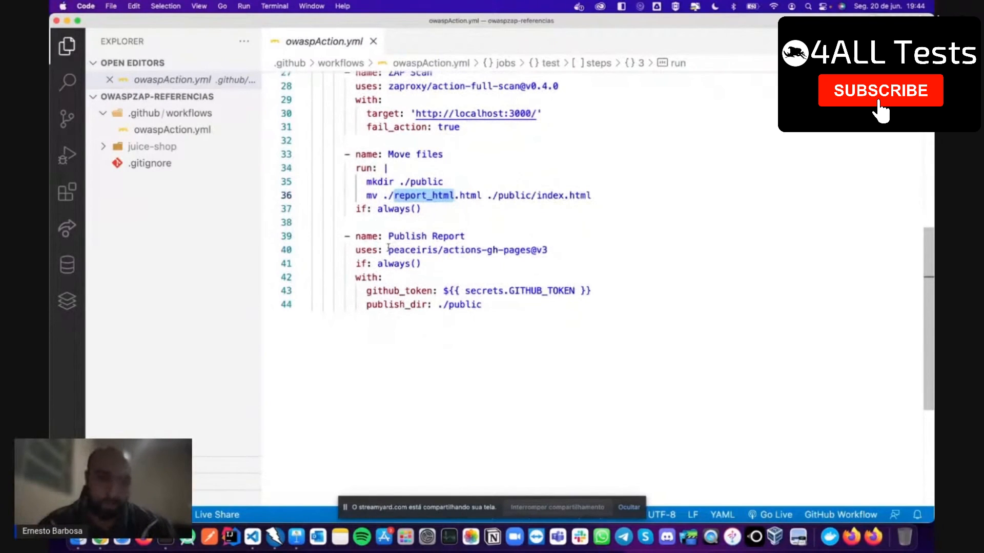
left_click_drag(386, 233, 467, 233)
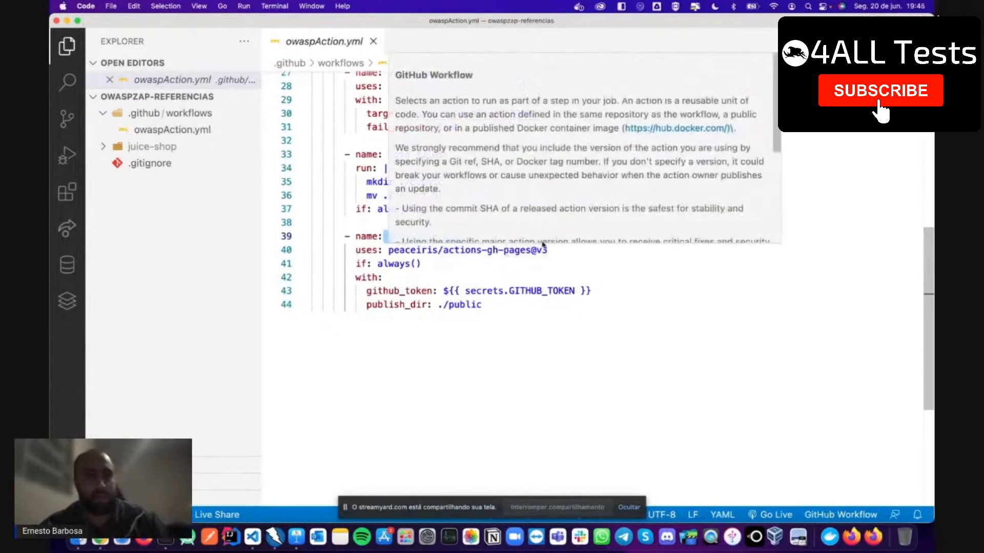
Step: Switch back to Chrome showing the GitHub Pages settings of the owasp-zap-actions repository
key("super+Tab")
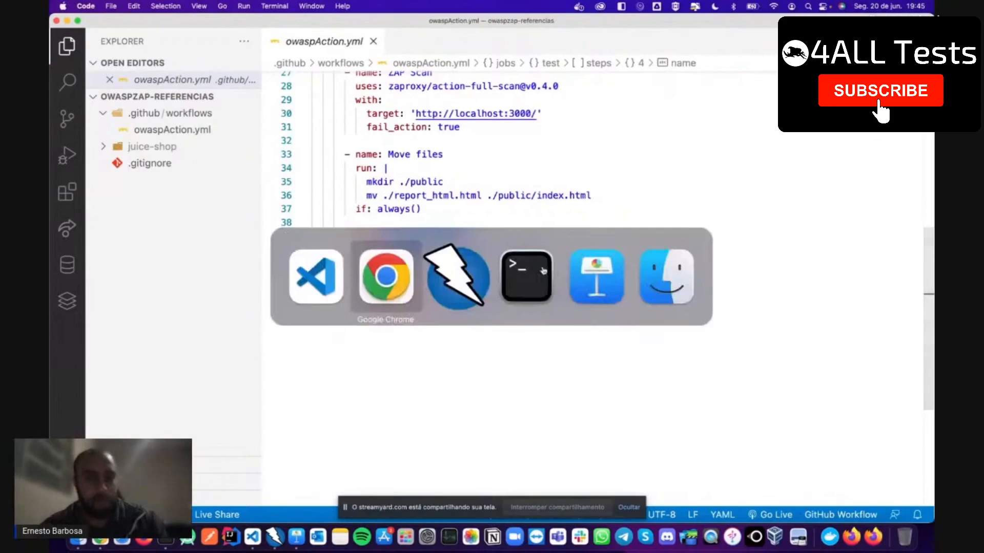
key("ctrl+Right")
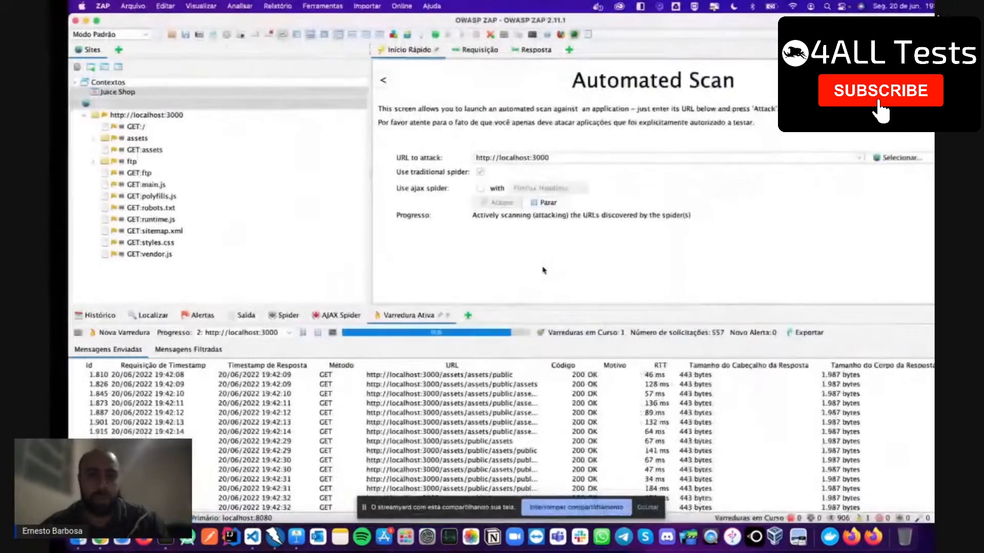
key("ctrl+Right")
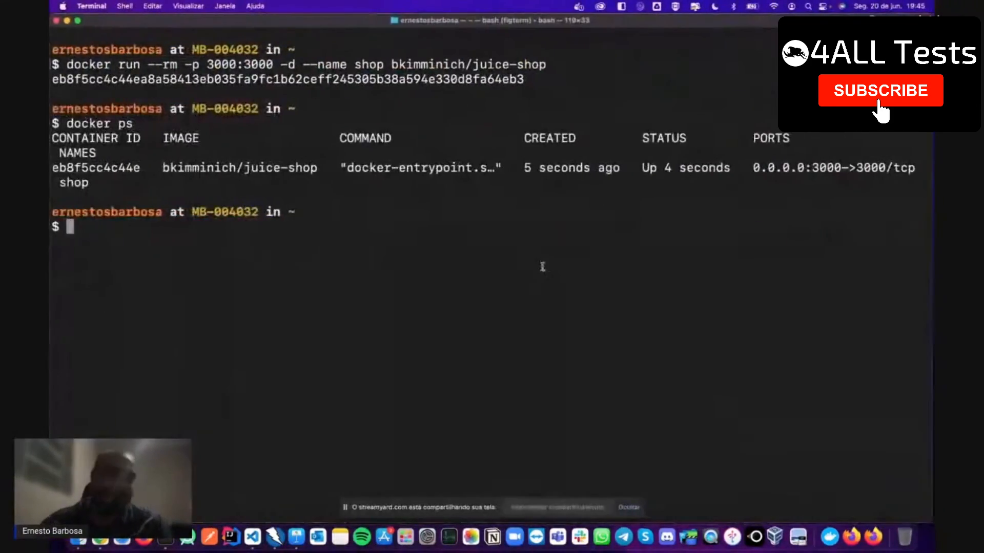
key("ctrl+Right")
key("ctrl+Right")
key("ctrl+Left")
key("ctrl+Left")
key("ctrl+Left")
key("ctrl+Left")
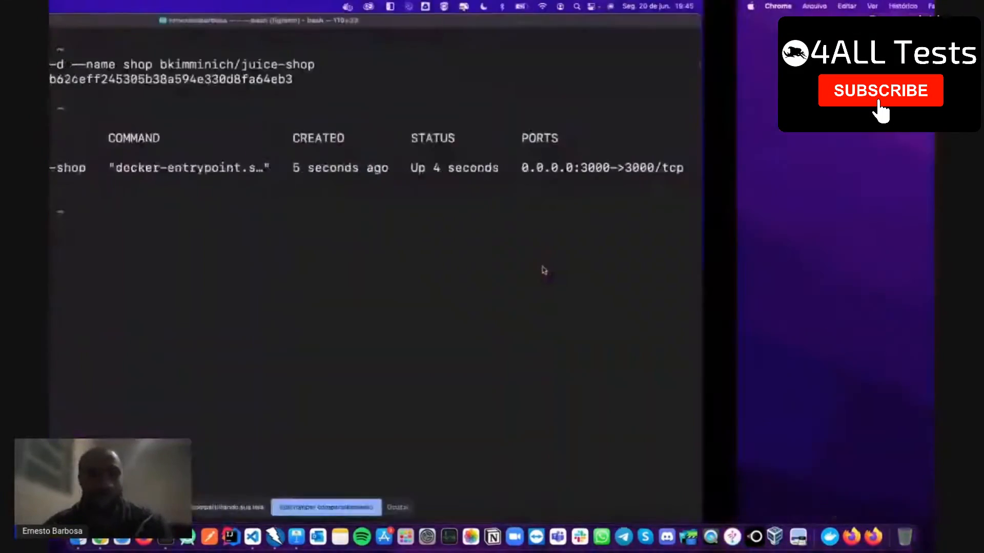
key("ctrl+Left")
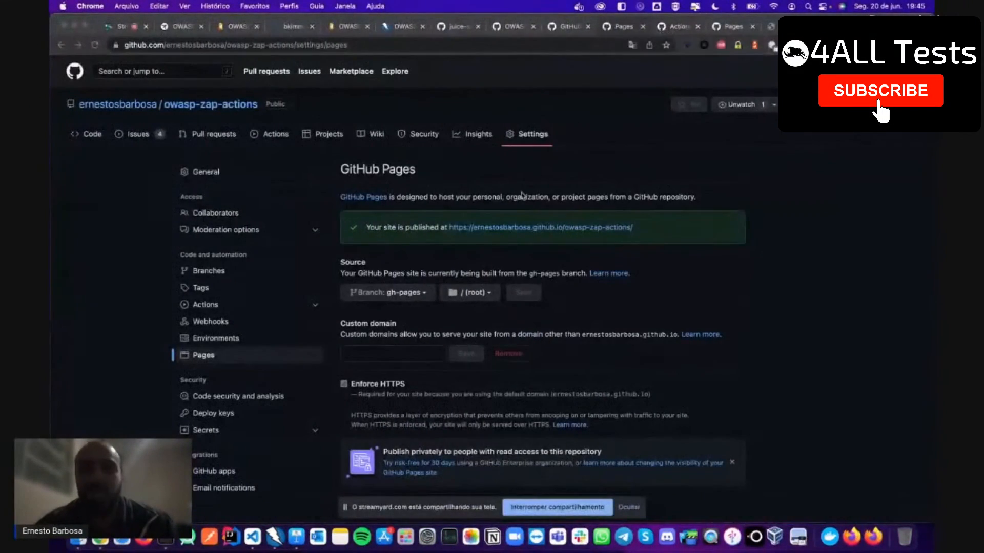
left_click(485, 233)
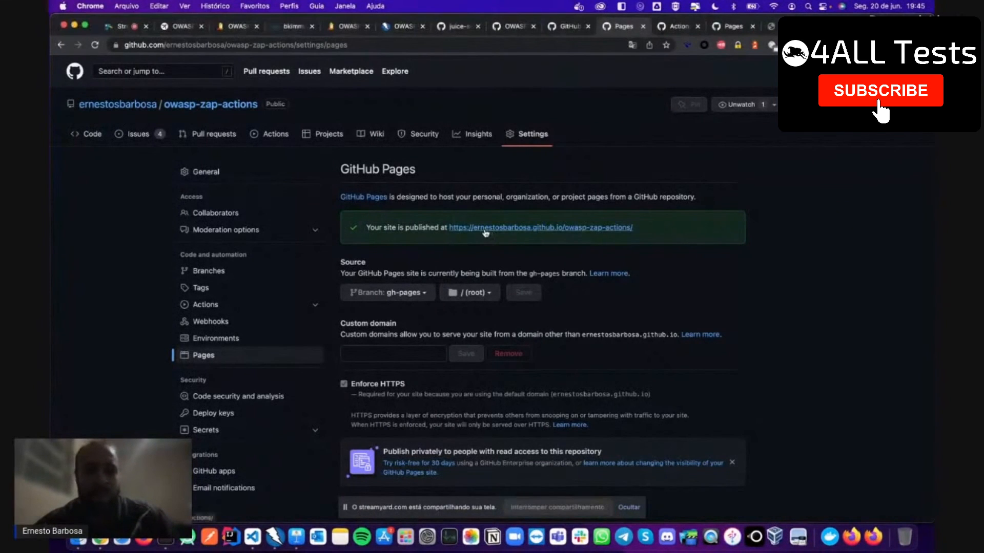
Step: Open the repository's Actions page in a new tab and view the test job of the owasp actions run #12
left_click(280, 141)
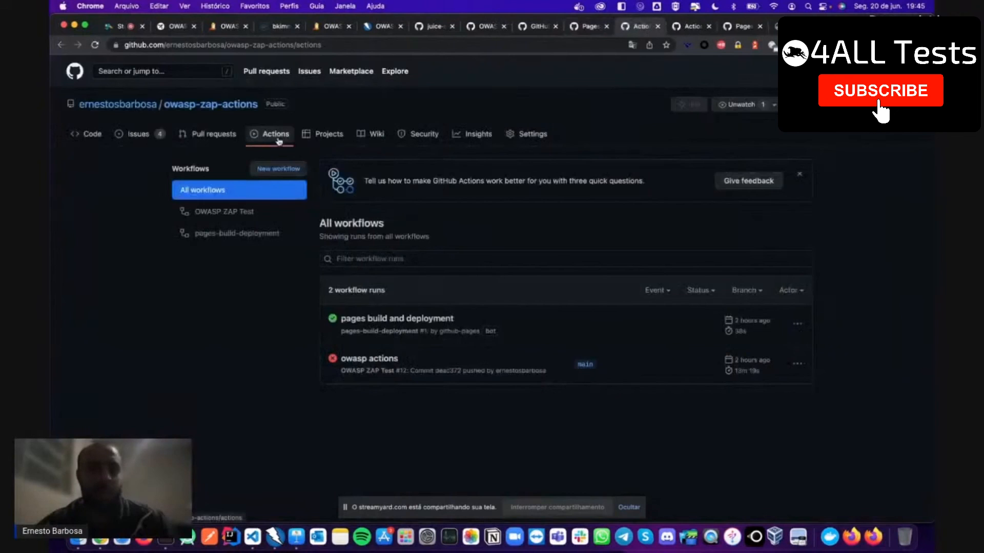
left_click(344, 359)
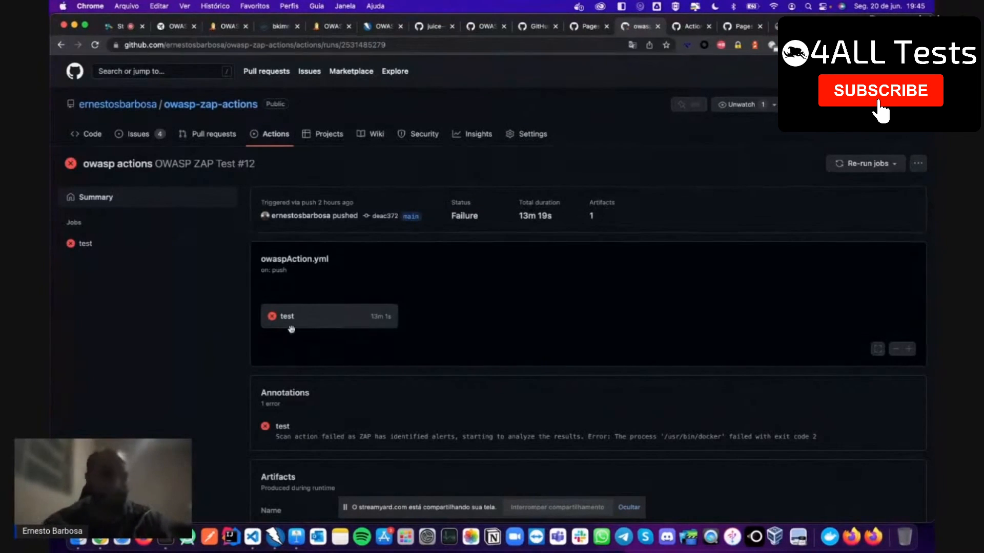
left_click(316, 323)
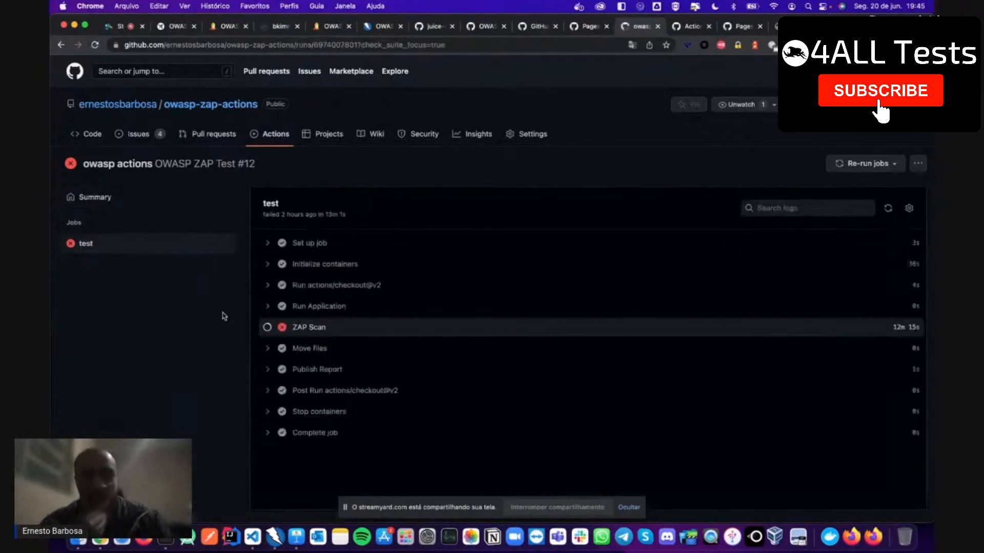
scroll(236, 289, "up", 15)
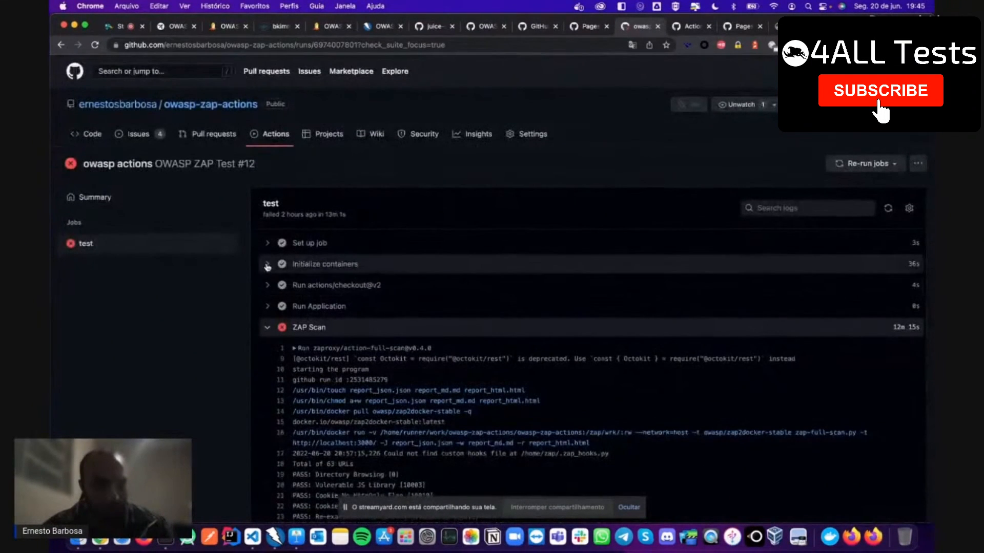
Step: Expand the Initialize containers log, inspect its Starting shop service container section, and collapse that section again
left_click(267, 265)
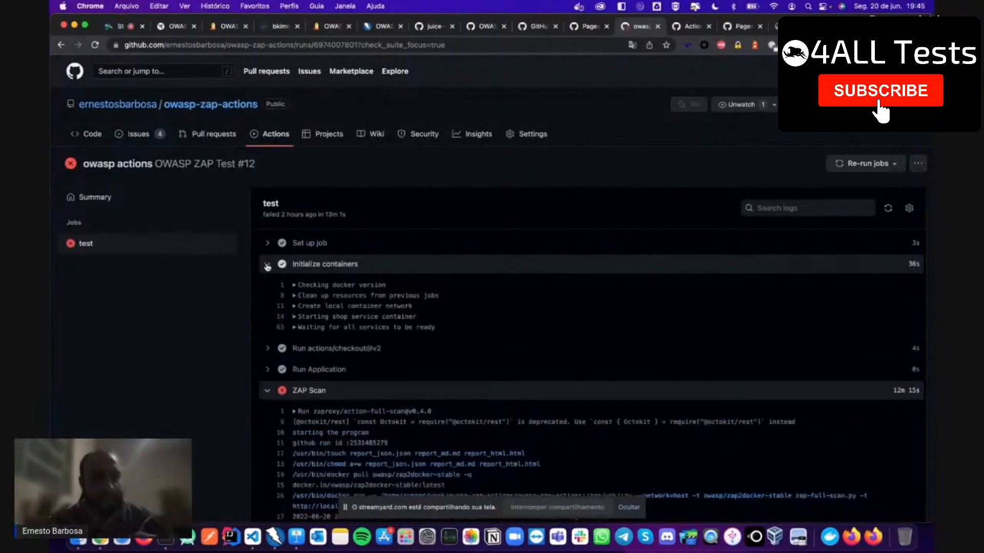
left_click(295, 317)
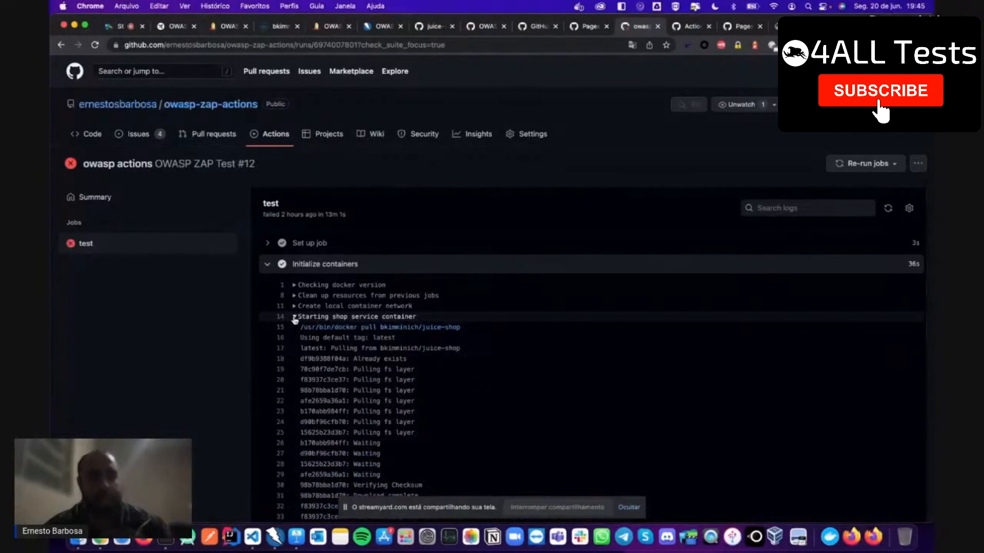
left_click(294, 318)
scroll(220, 324, "down", 2)
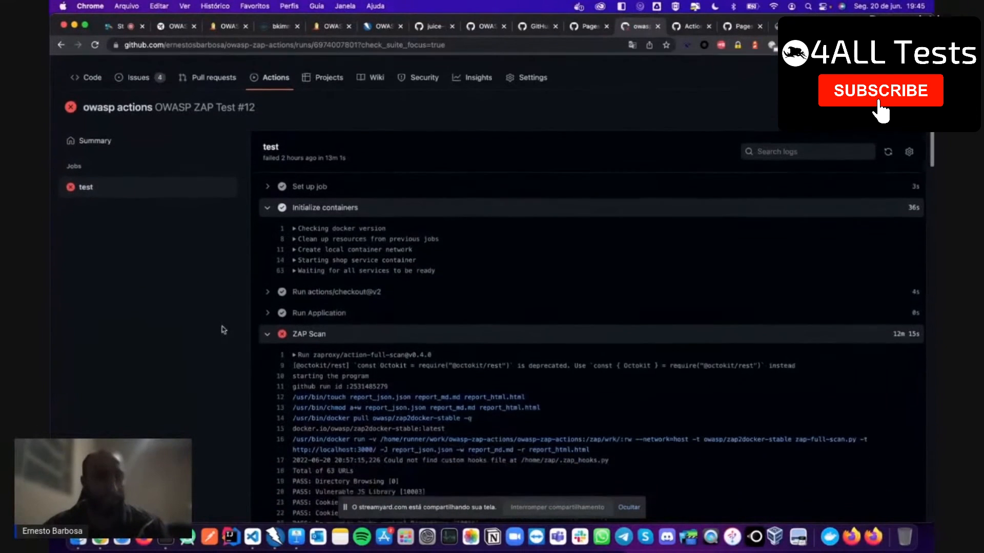
Step: Expand the Run Application log and highlight its Starting application output
left_click(322, 306)
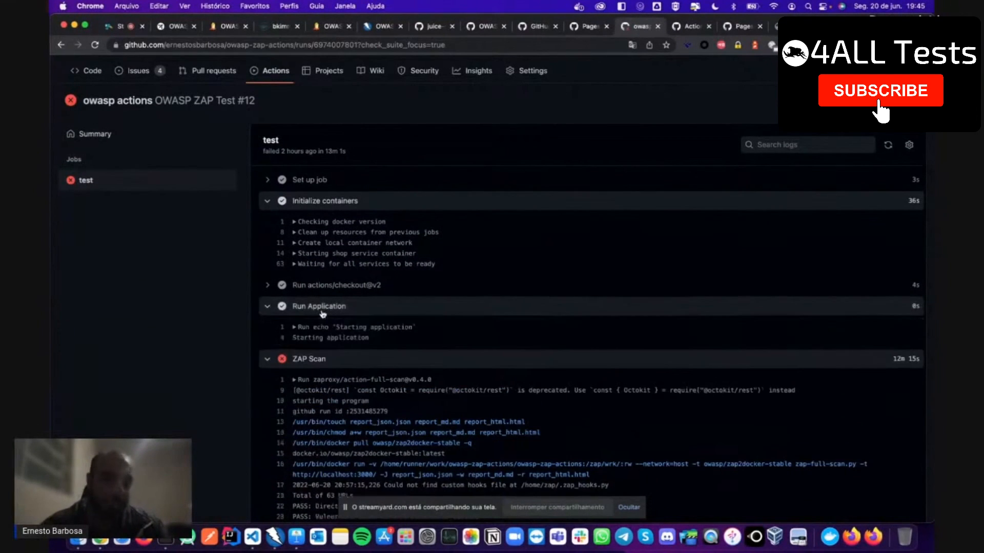
left_click_drag(308, 338, 361, 339)
scroll(227, 345, "down", 2)
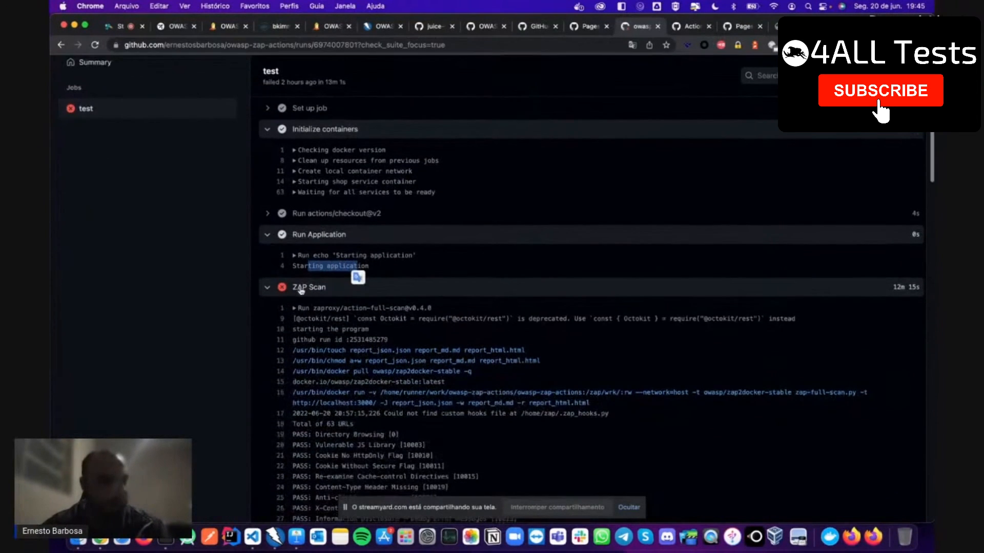
Step: Read through the ZAP Scan log, from the docker commands and check results to its closing summary and error lines
scroll(308, 327, "down", 3)
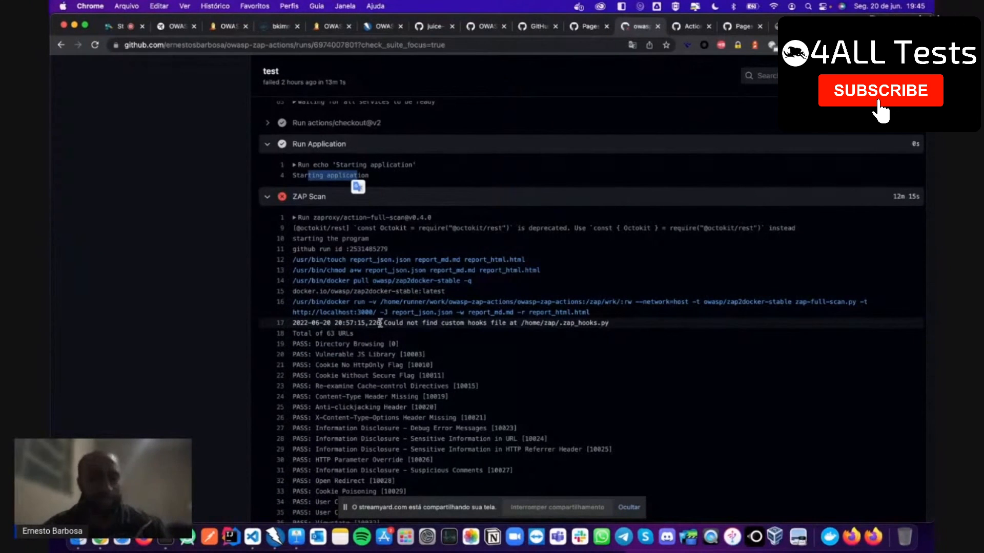
scroll(360, 260, "down", 5)
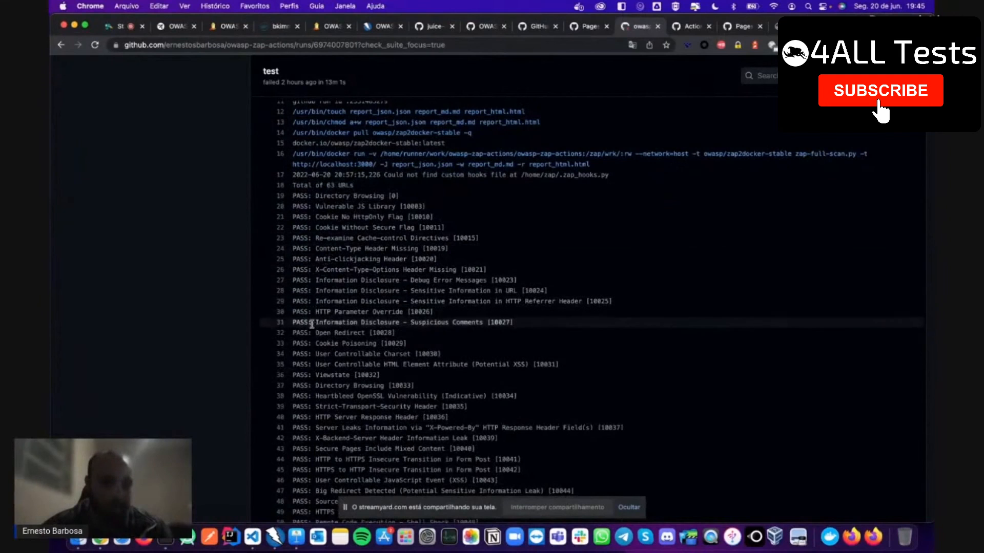
scroll(308, 379, "down", 3)
scroll(308, 382, "down", 20)
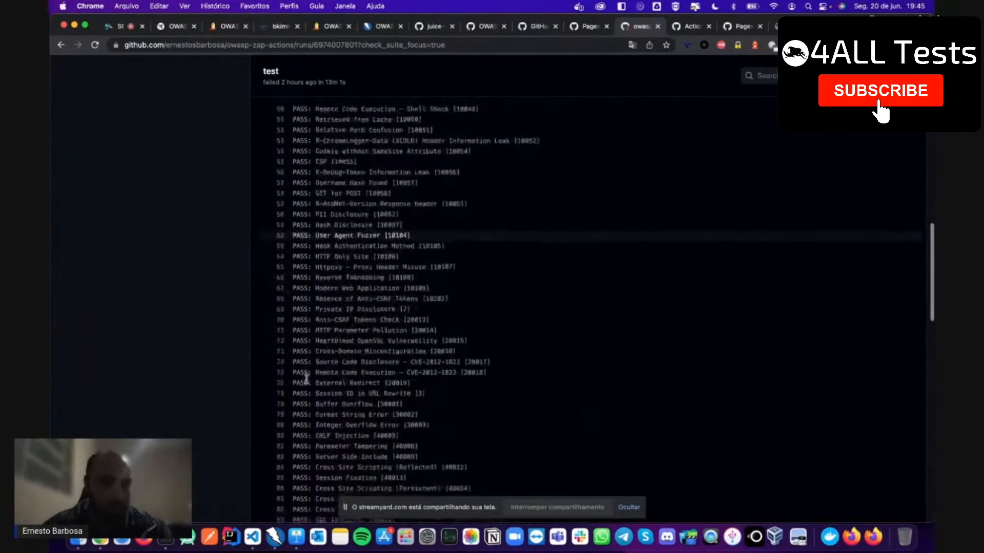
scroll(306, 379, "down", 17)
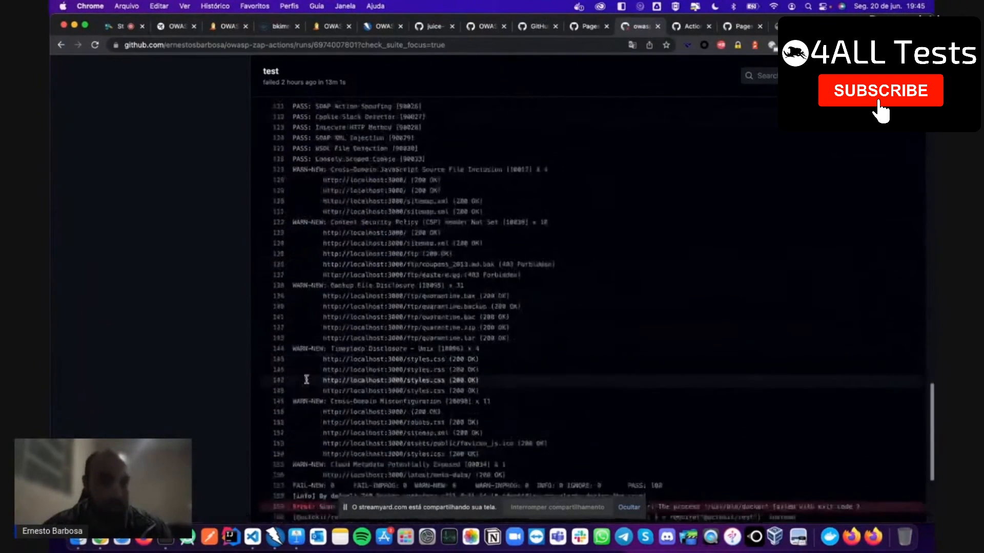
scroll(315, 349, "down", 5)
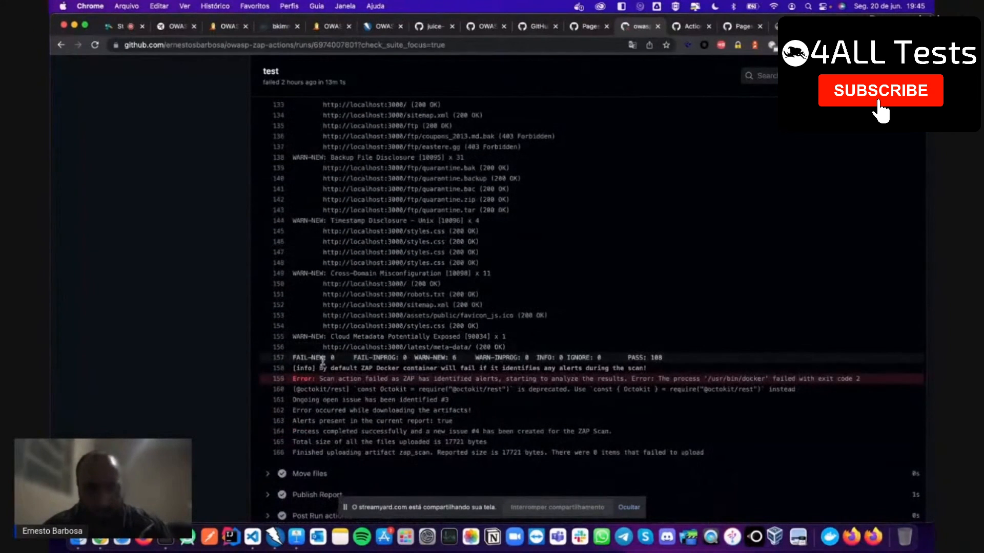
scroll(271, 410, "down", 3)
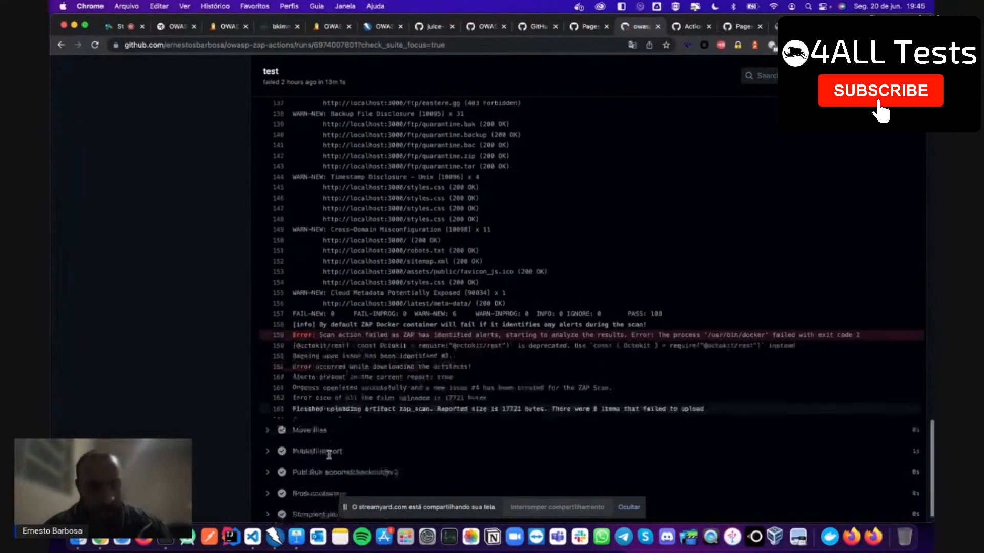
Step: Expand the Move files and Publish Report logs and examine their output
left_click(267, 410)
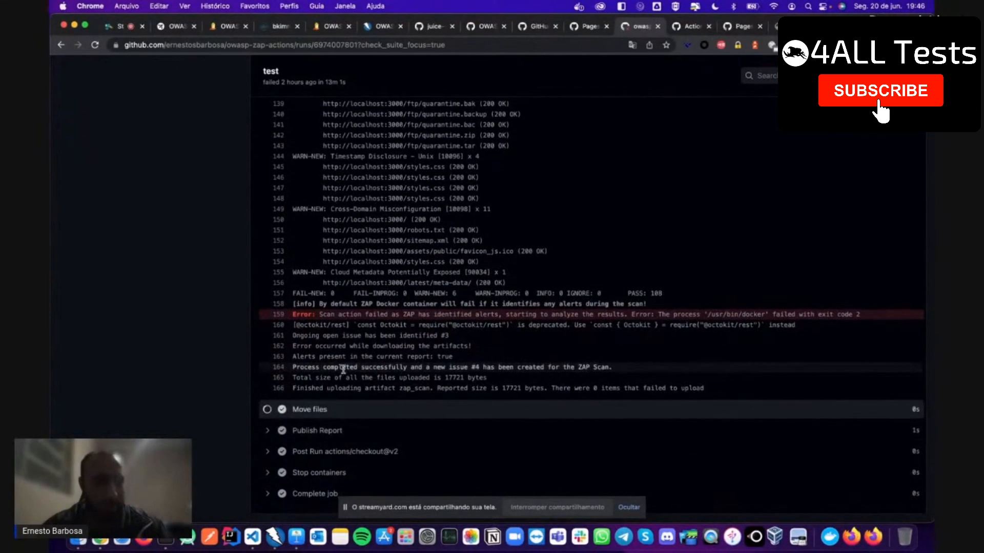
scroll(343, 369, "down", 1)
left_click(294, 430)
scroll(316, 402, "down", 5)
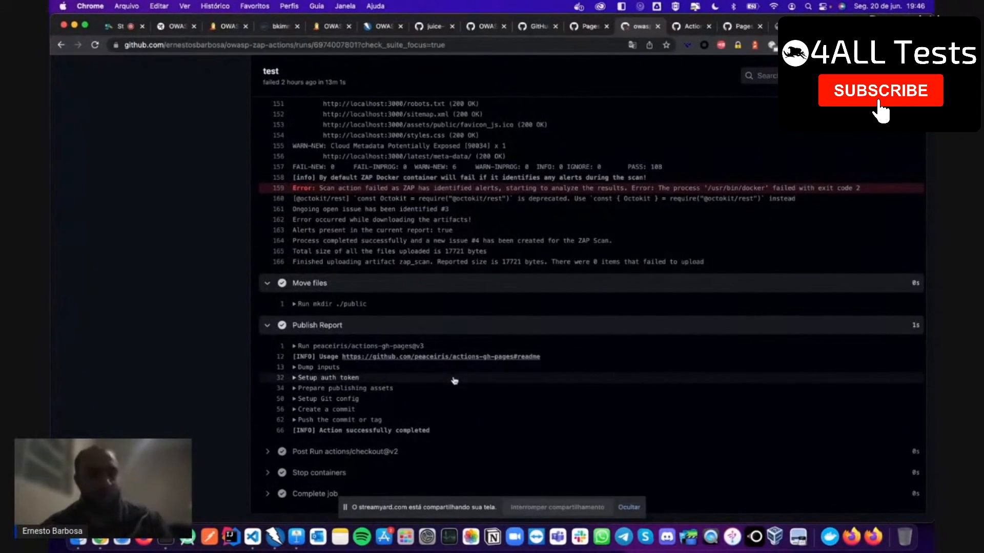
Step: Return to Visual Studio Code and add two empty lines after the Publish Report step in owaspAction.yml
key("super+Tab")
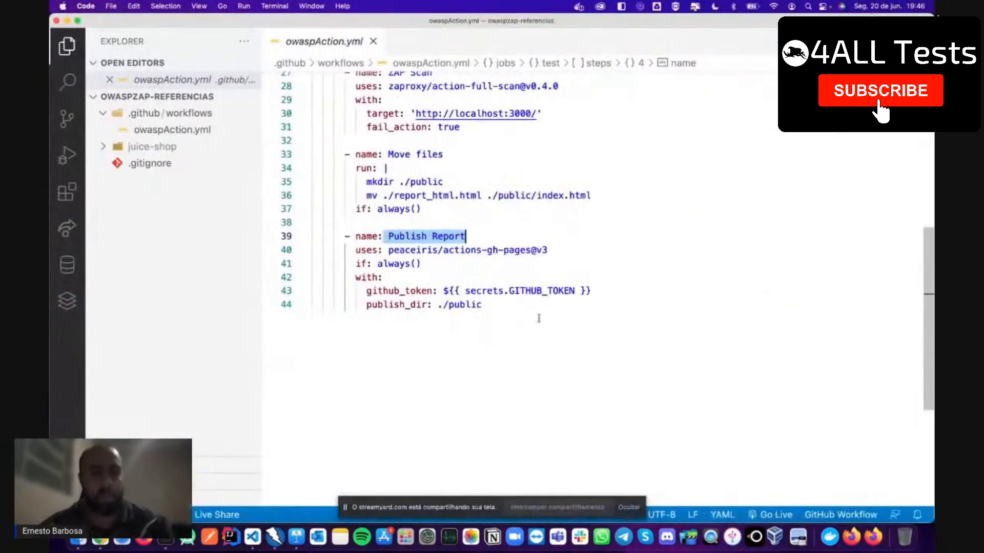
left_click(505, 321)
key("Return")
key("Return")
key("Tab")
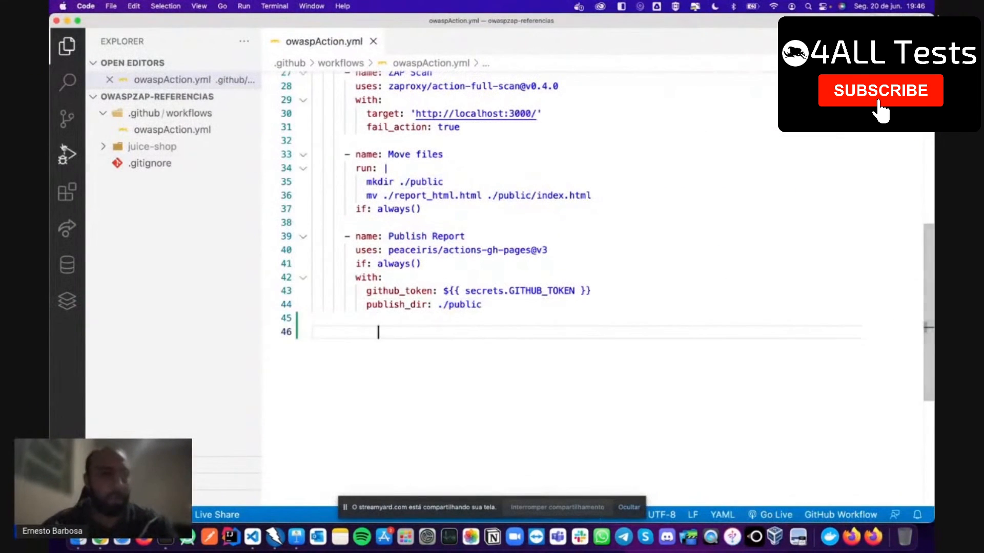
Step: Stage owaspAction.yml, commit it with the message "actions owasp", and sync the commit to the remote repository
left_click(66, 121)
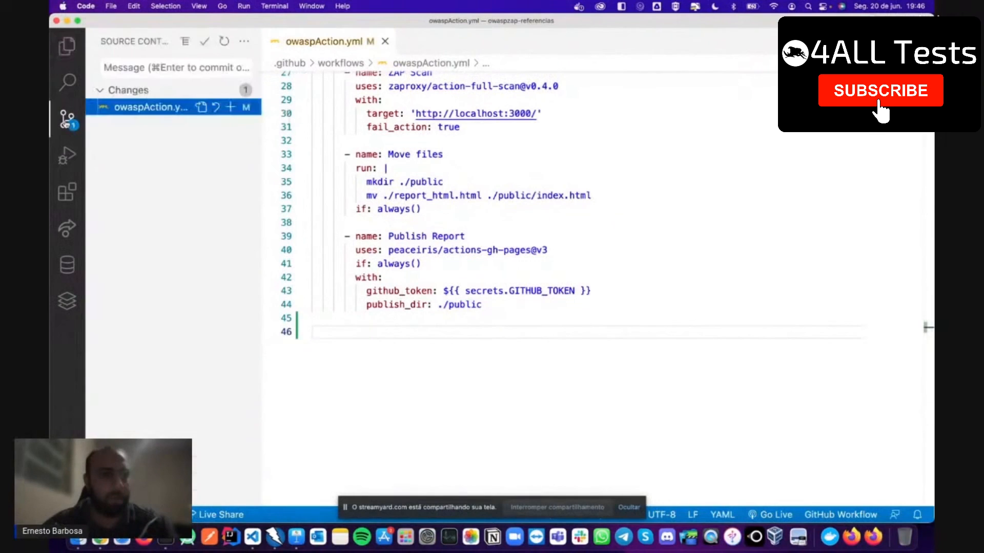
left_click(150, 67)
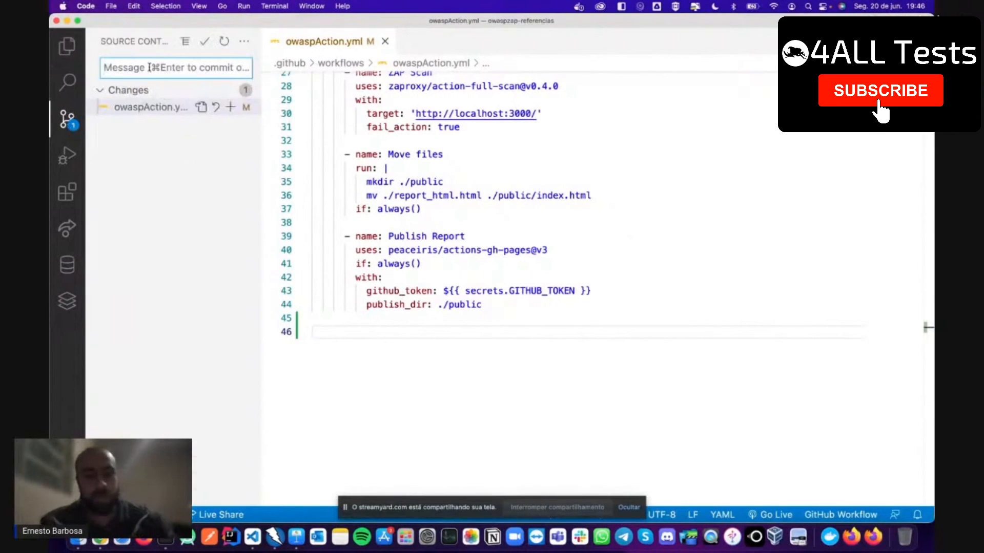
type("comm")
key("BackSpace")
key("BackSpace")
key("BackSpace")
key("BackSpace")
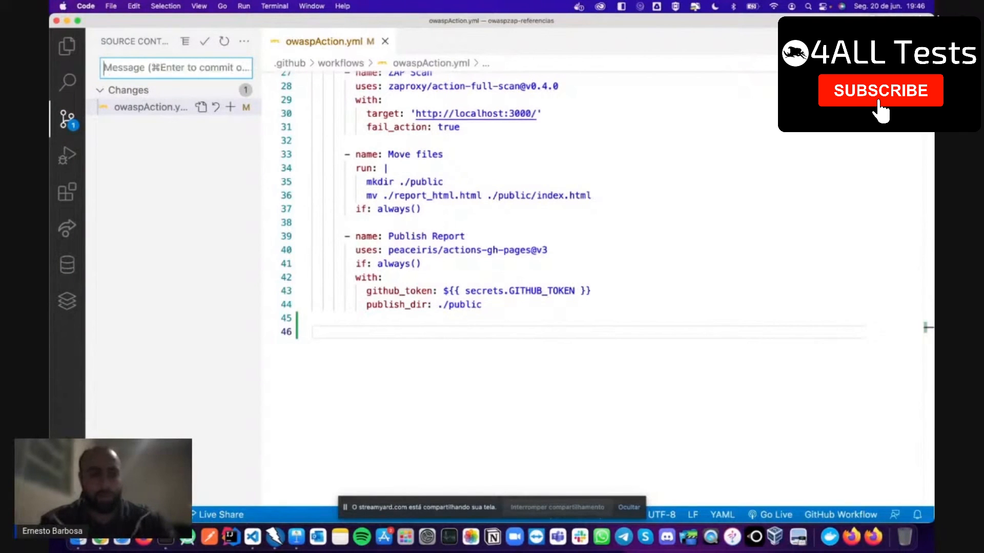
type("actions owasp")
left_click(230, 105)
left_click(203, 42)
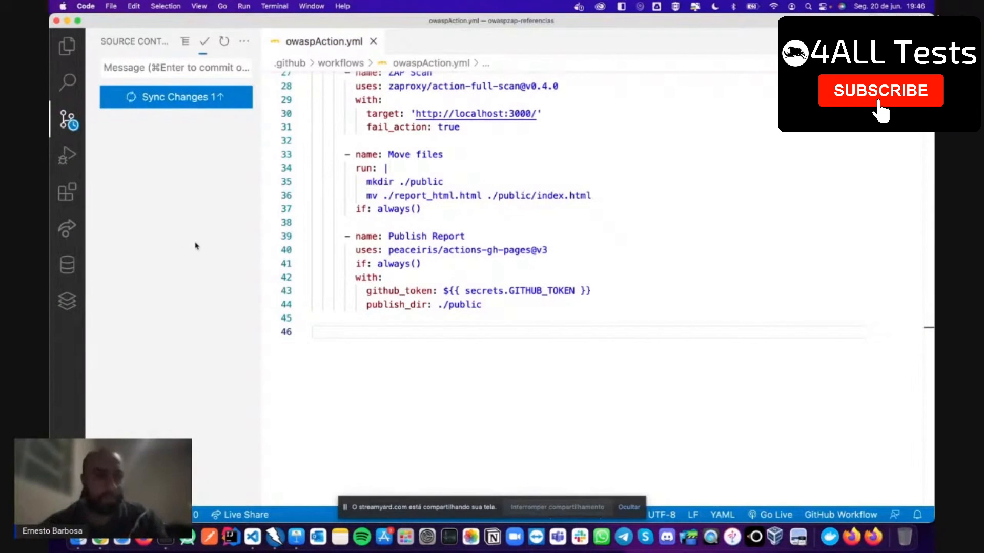
Step: Switch to Chrome and open the test job log of the new "actions owasp" run in the repository's workflow runs
key("super+Tab")
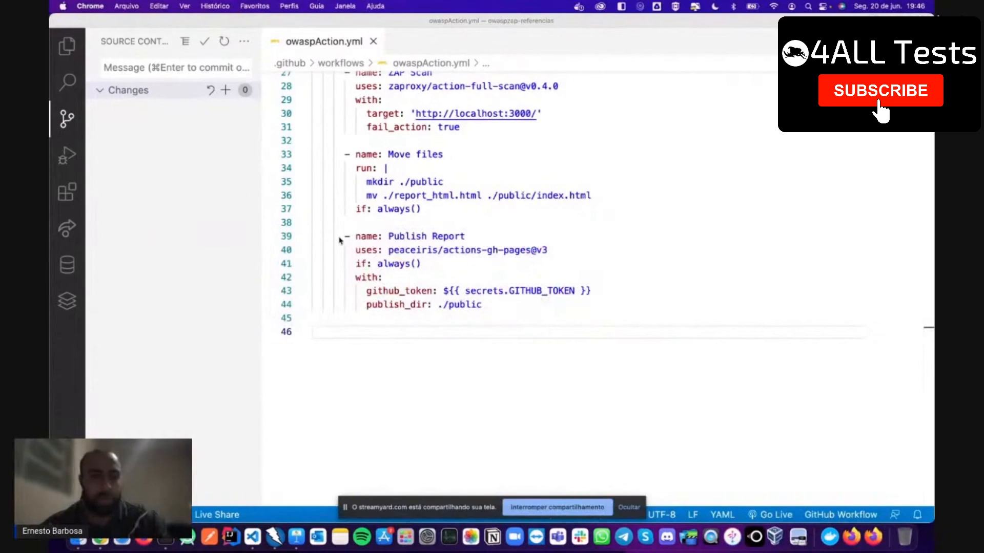
key("super+r")
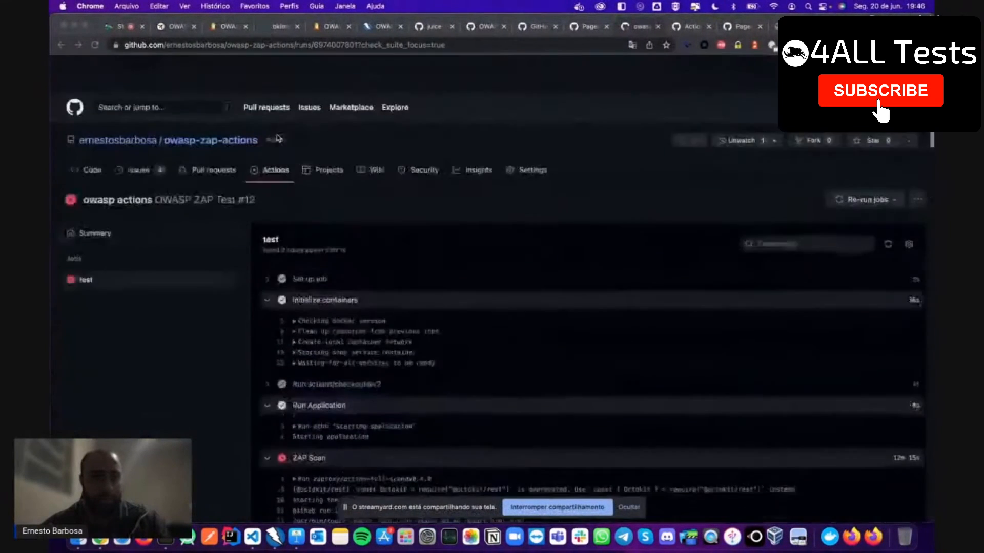
left_click(268, 135)
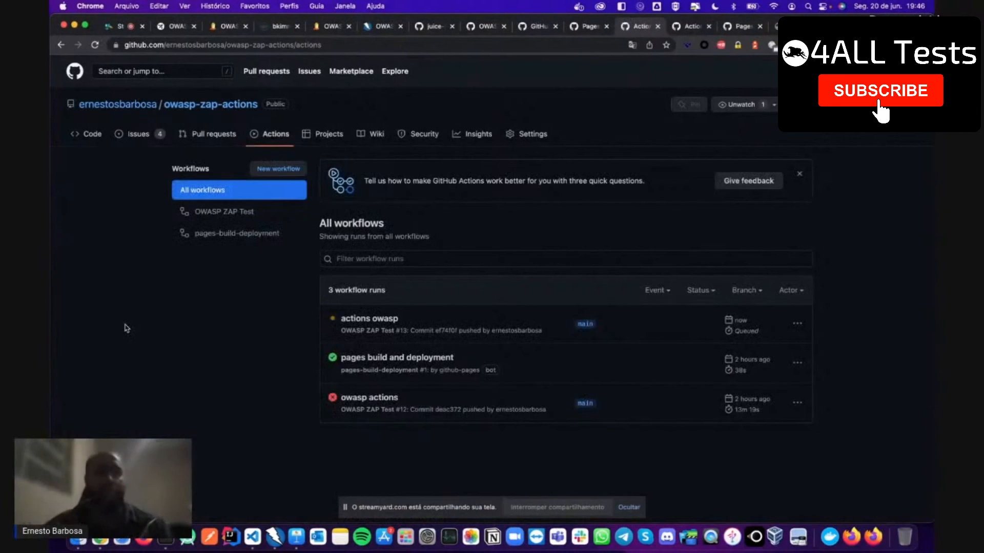
left_click(366, 320)
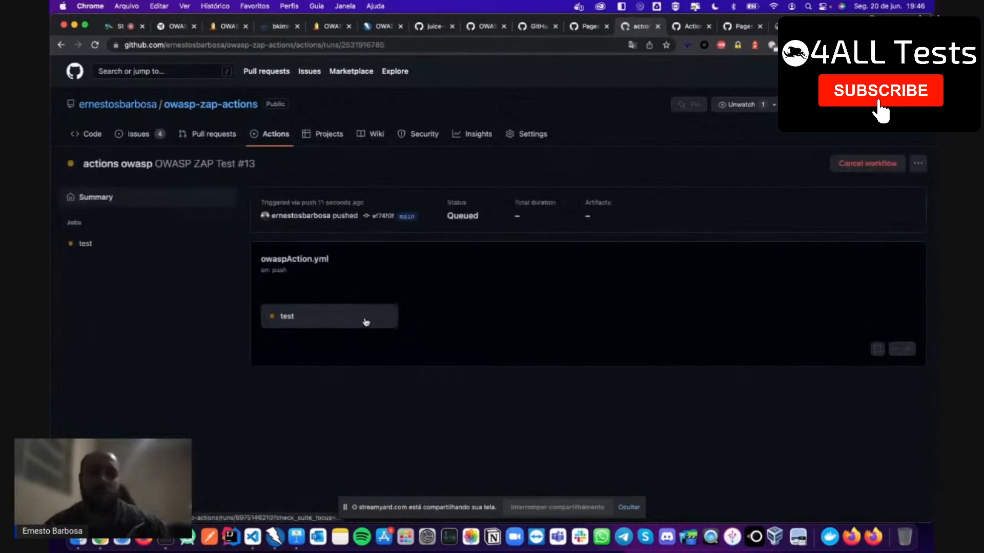
left_click(340, 315)
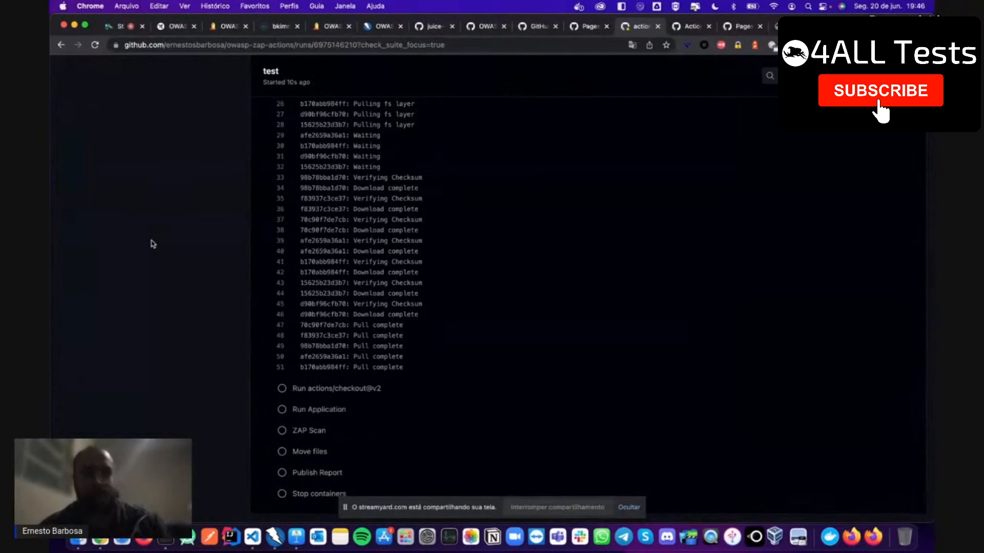
Step: Open the published ZAP Scanning Report through the site link in the repository's GitHub Pages settings
key("ctrl+Tab")
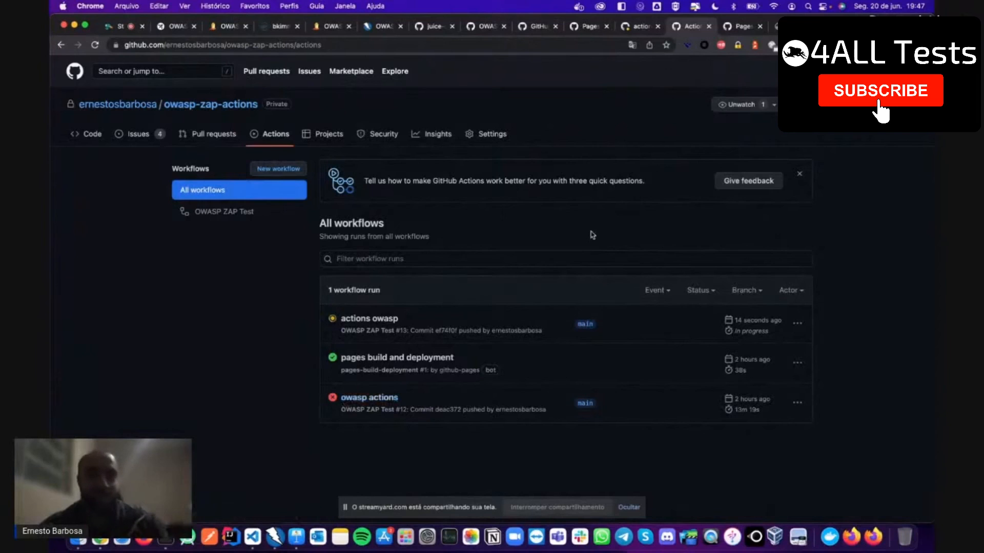
key("ctrl+shift+Tab")
key("ctrl+shift+Tab")
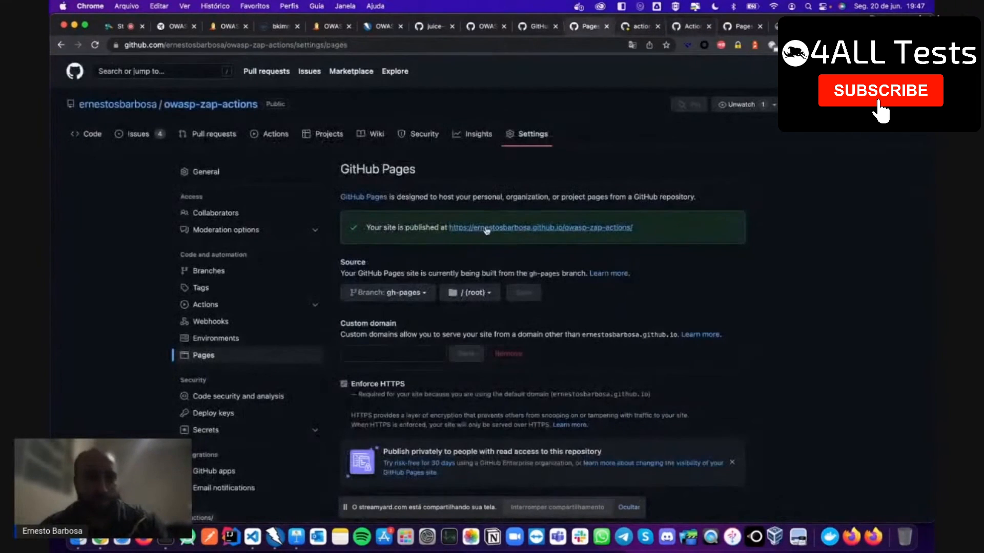
left_click(486, 231)
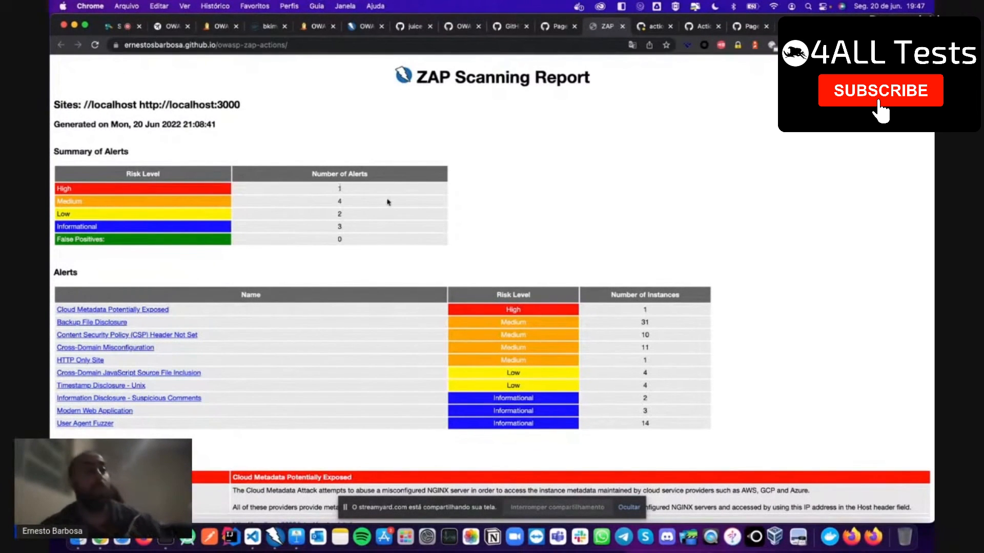
Step: Review the report's alert tables and Cloud Metadata details, highlighting NGINX in the solution, and check the running test job's log
scroll(388, 202, "down", 4)
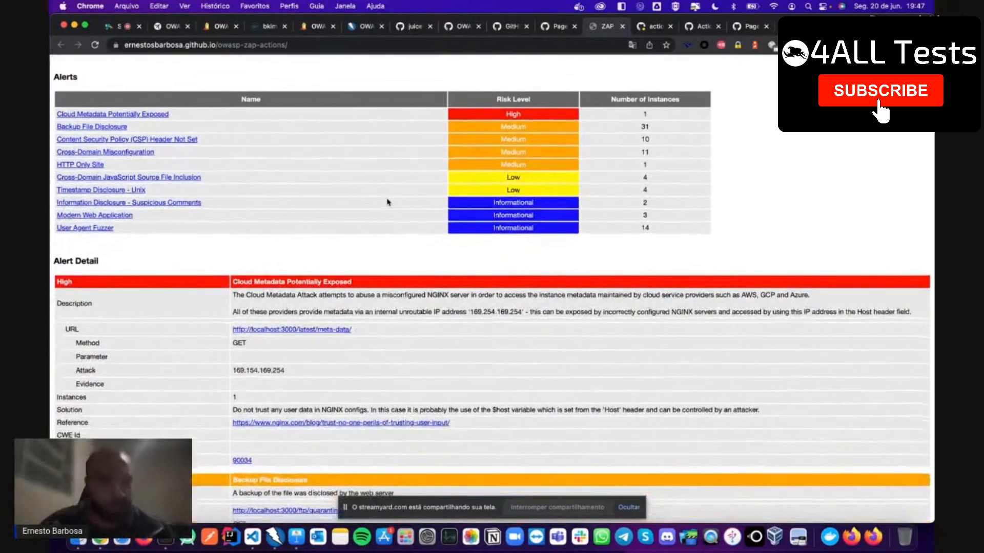
scroll(270, 388, "down", 1)
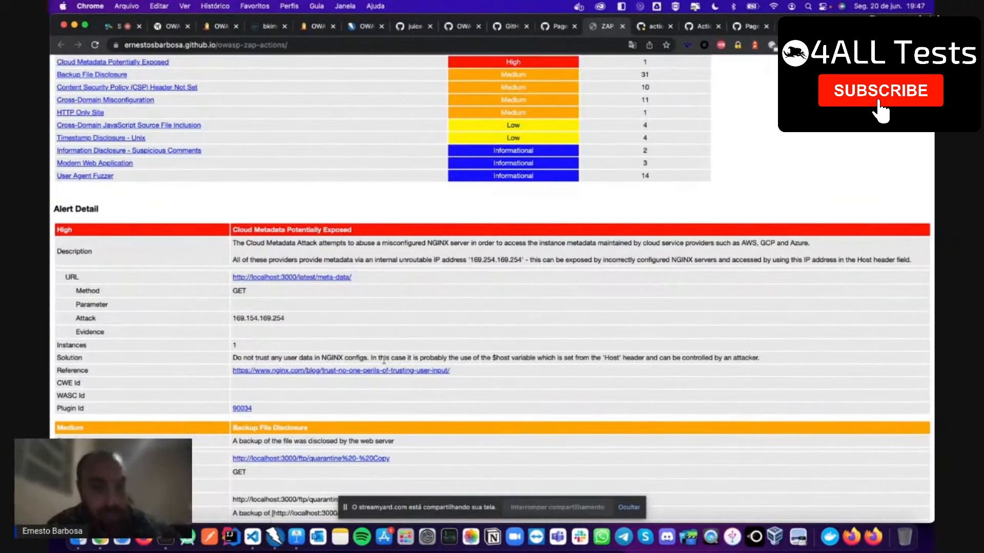
double_click(322, 358)
left_click_drag(322, 359, 323, 367)
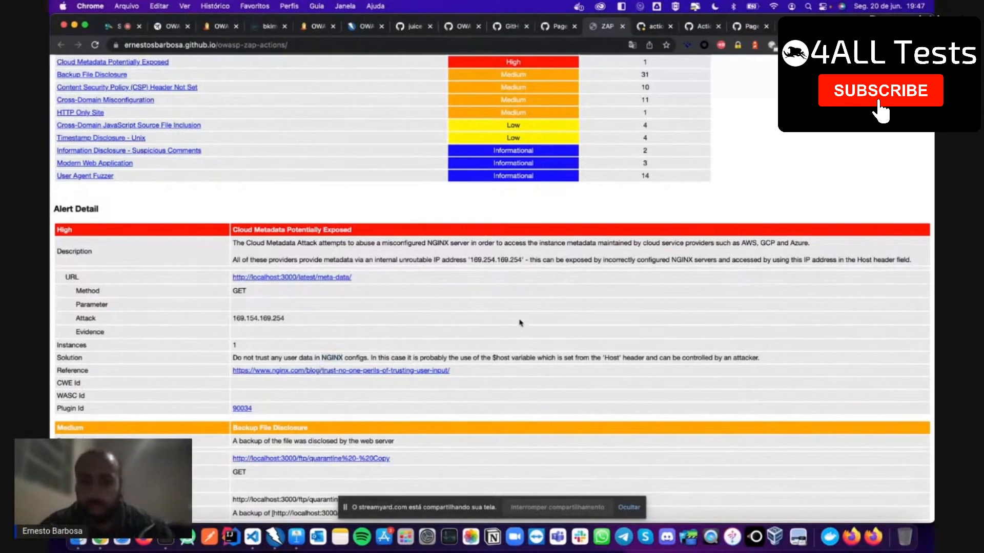
scroll(314, 246, "up", 5)
scroll(313, 246, "up", 1)
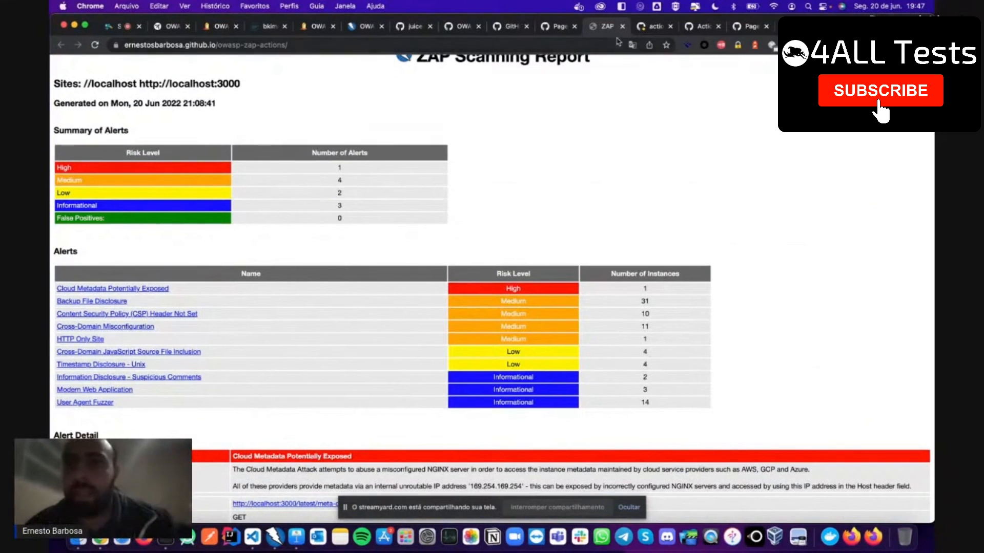
left_click(648, 27)
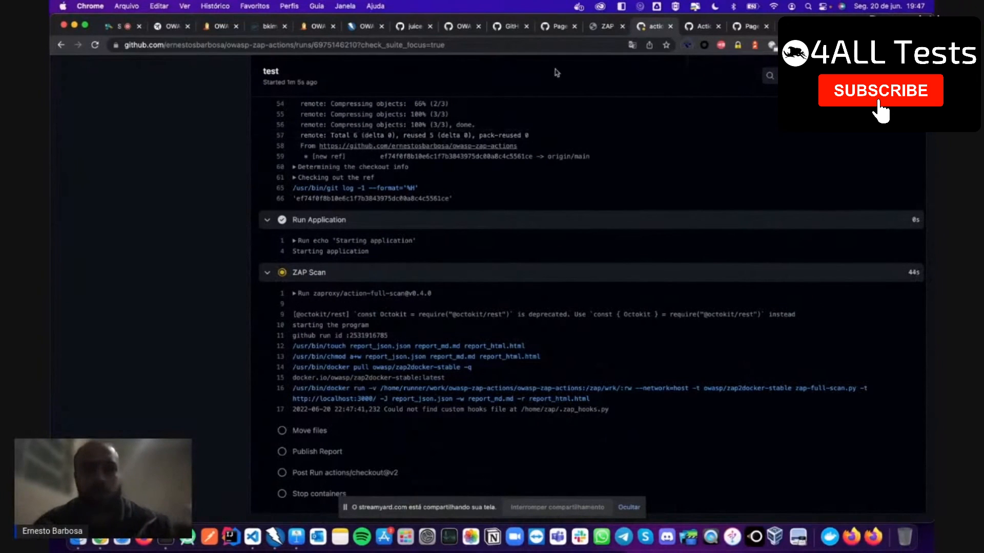
left_click(604, 27)
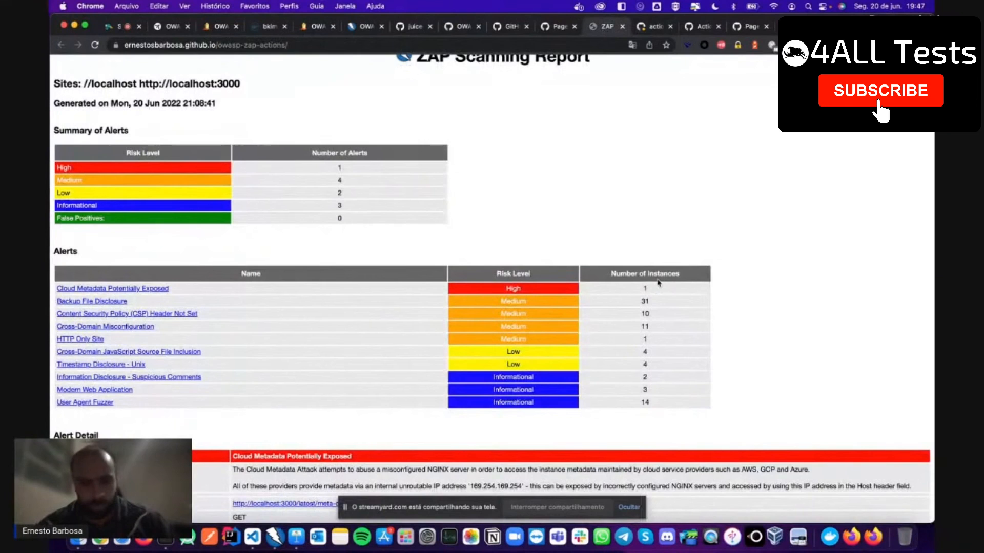
Step: Switch to the Referencias 2022 - Owasp Zap presentation in Keynote and play it from the "Let's get started!" slide
key("ctrl+Left")
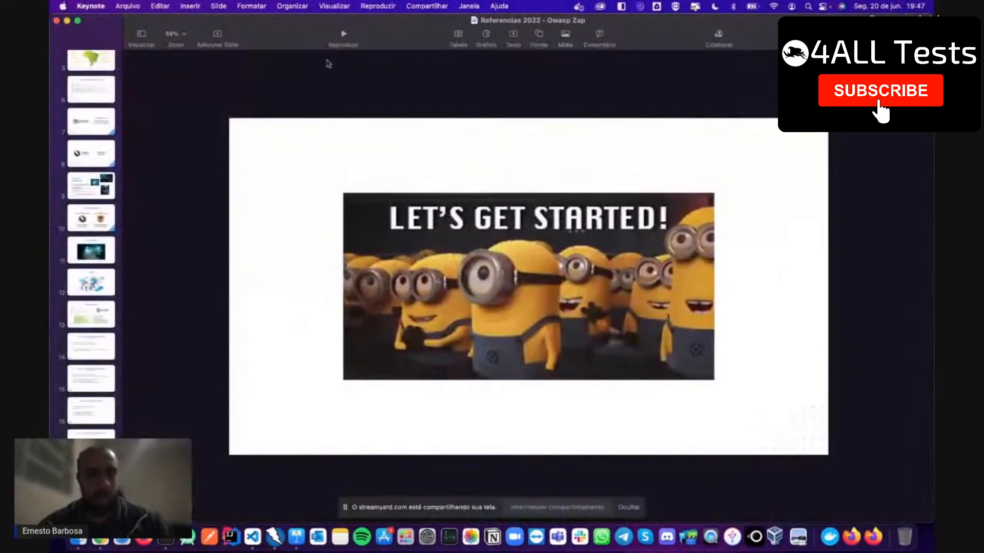
left_click(343, 33)
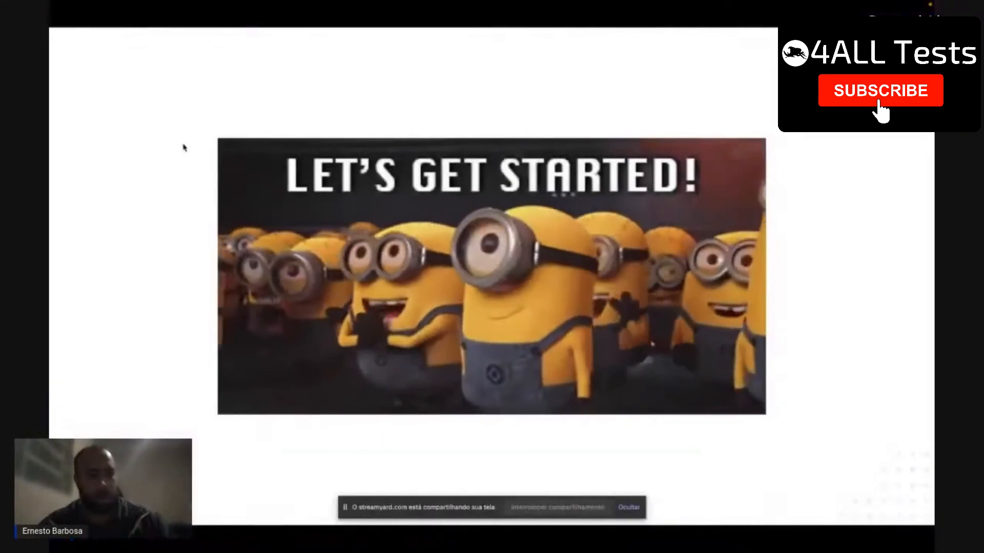